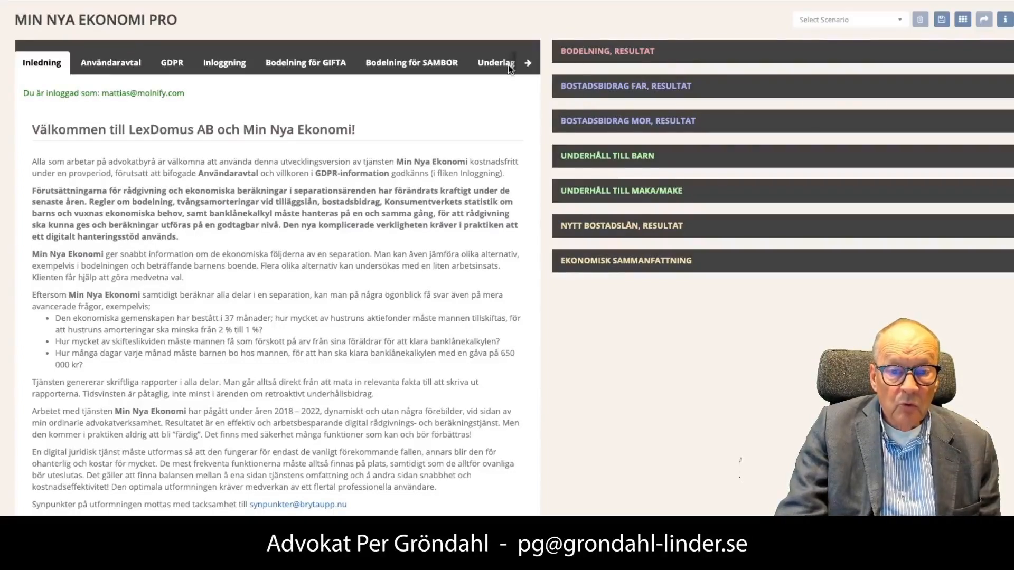
Open the section with financial details for both parents, Ekonomiska uppgifter för MOR och FAR.
click(528, 63)
click(528, 63)
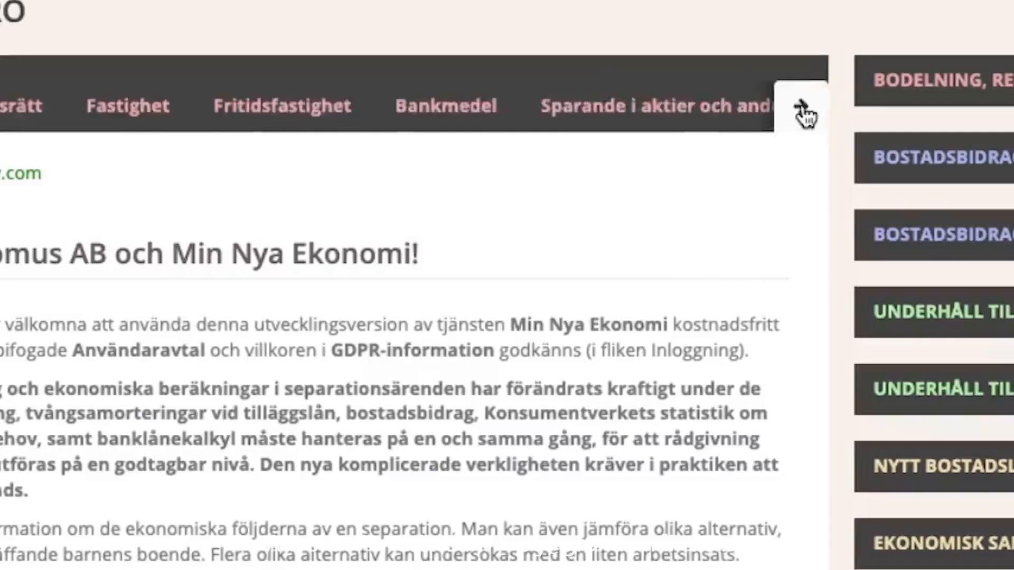
click(528, 63)
click(801, 108)
click(802, 108)
click(802, 109)
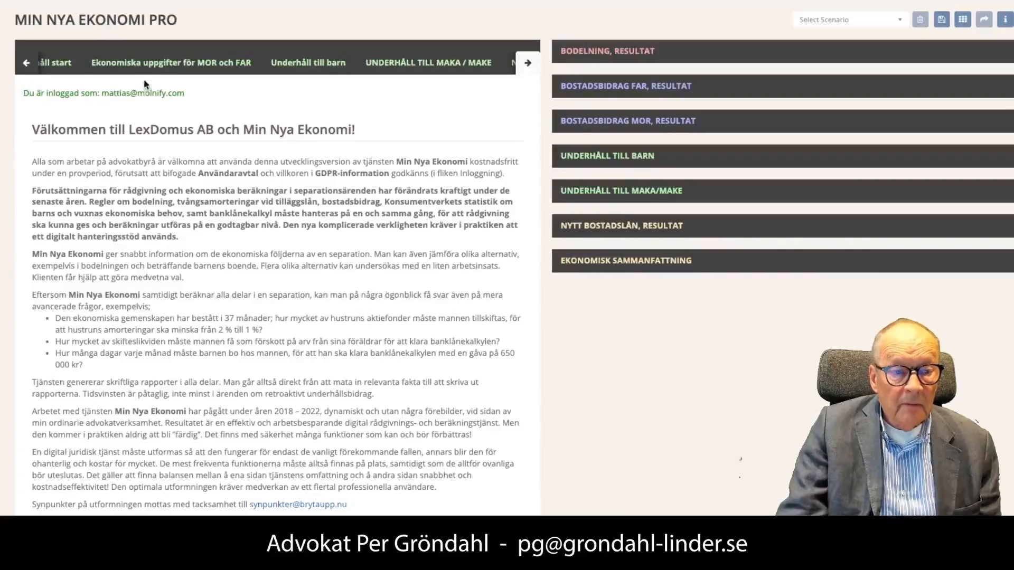
click(161, 66)
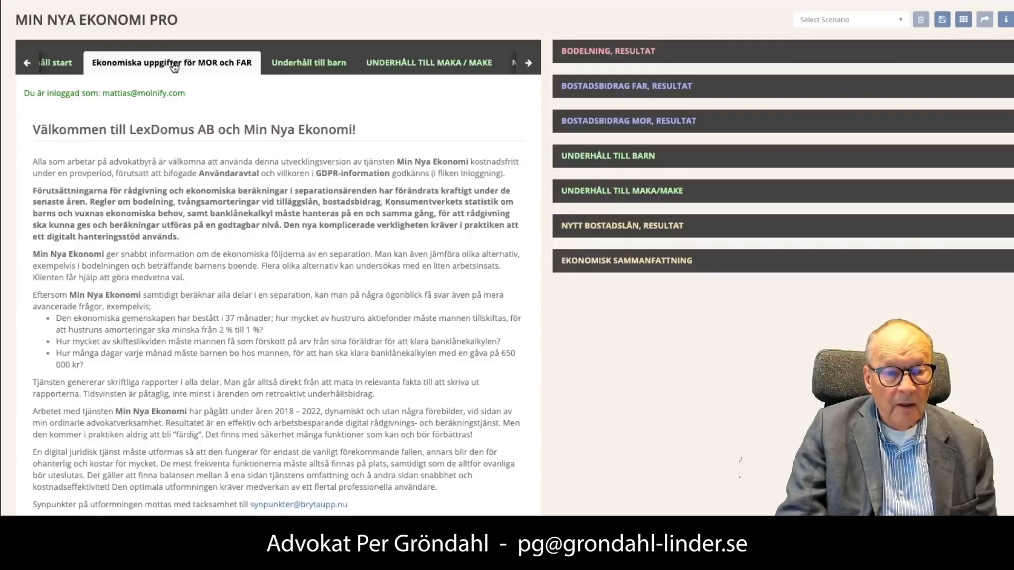
Set FAR's monthly income to 45000 SEK and his monthly rent to 4500 SEK.
click(368, 148)
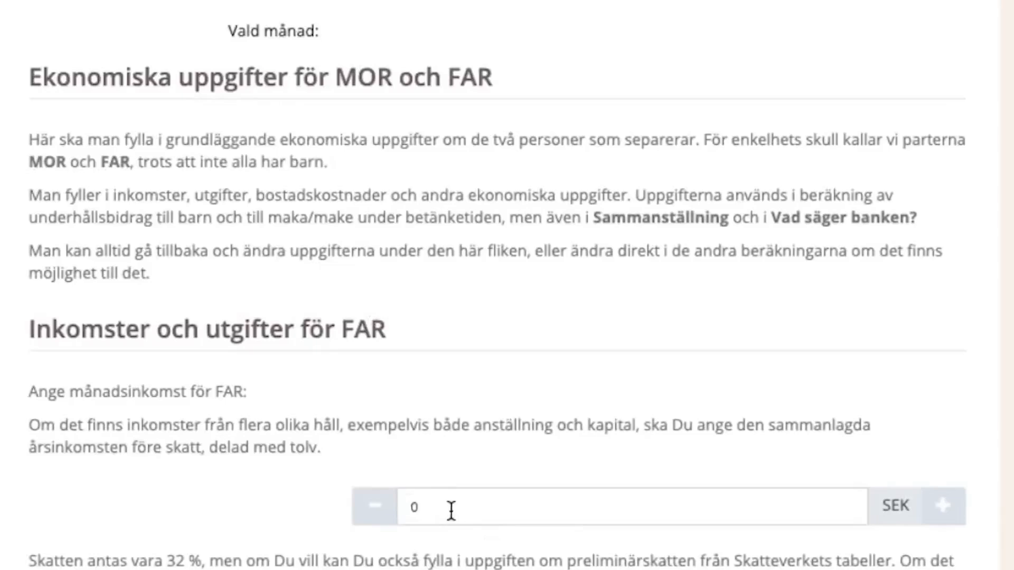
click(251, 375)
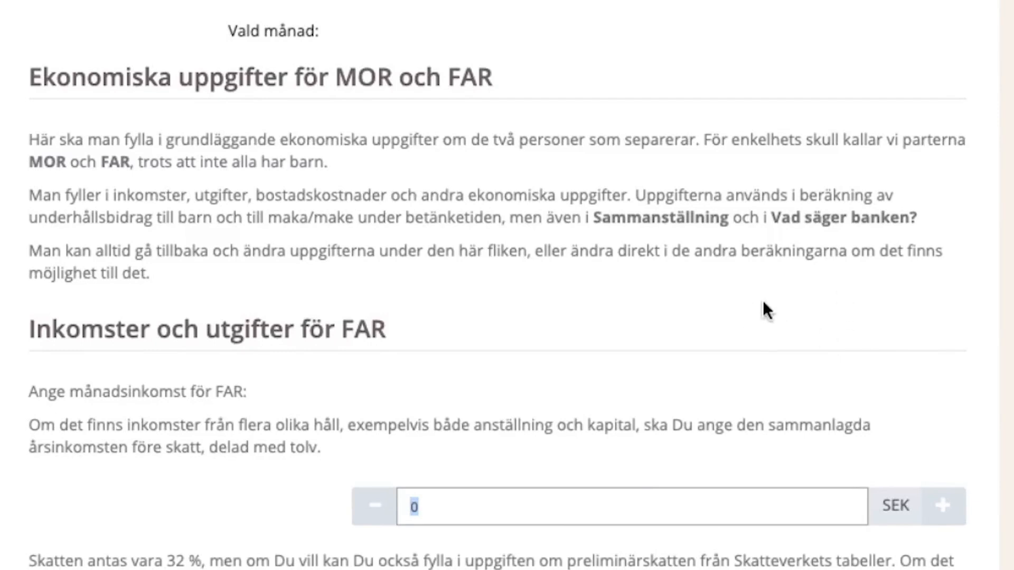
text(45000)
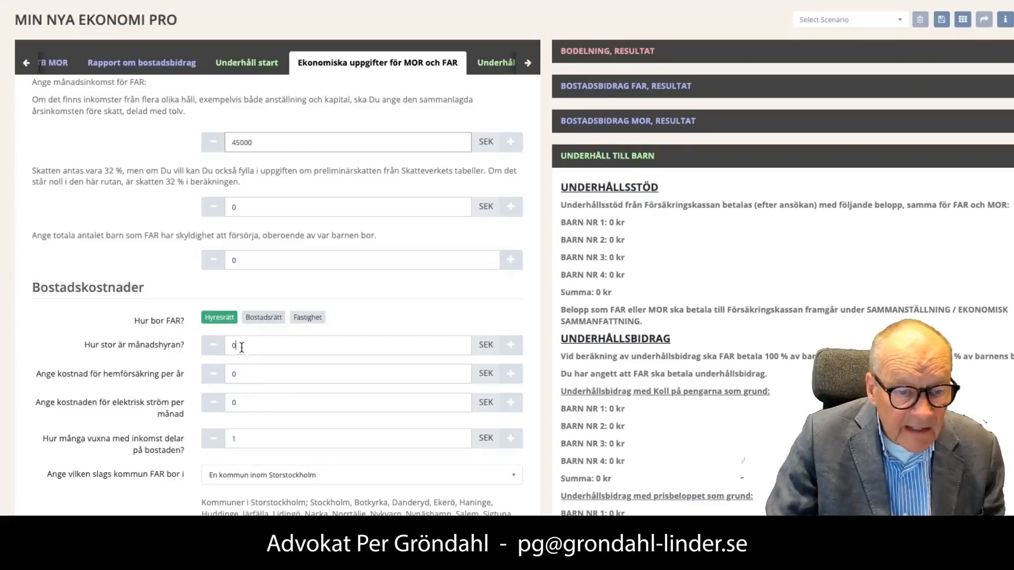
drag(241, 346, 210, 351)
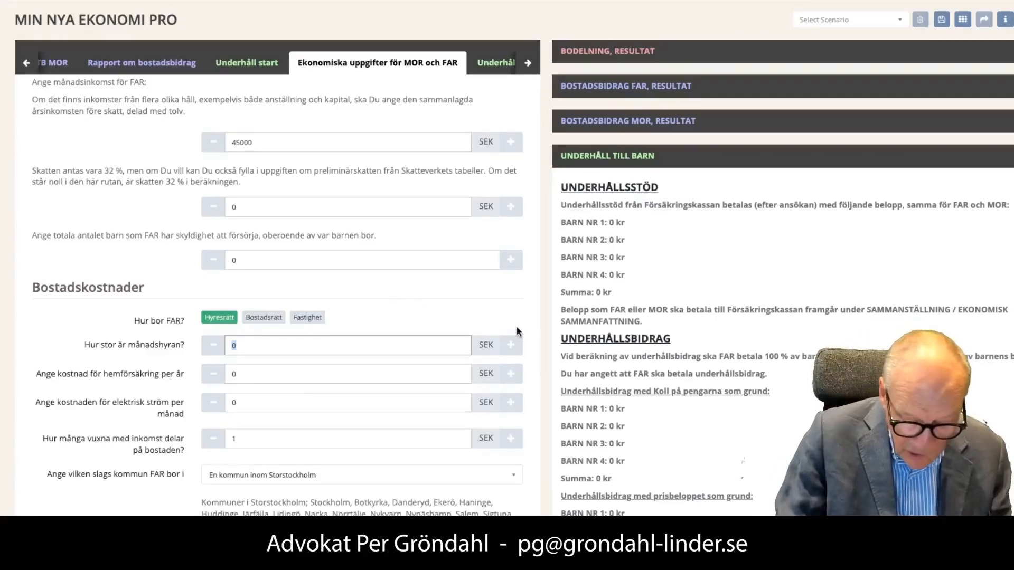
text(4500)
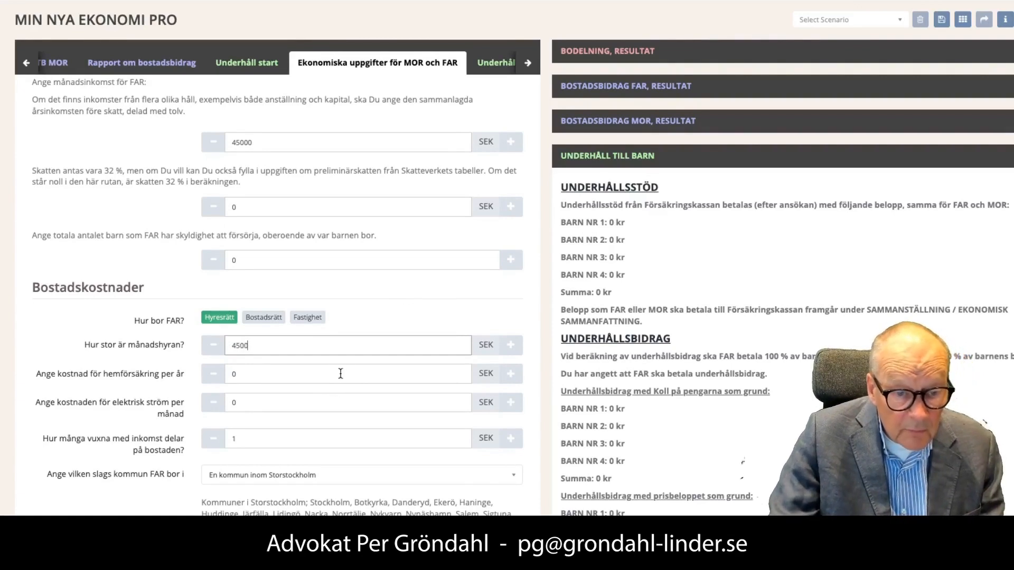
Set MOR's monthly income to 35000 SEK and the total number of children she must support to 2.
scroll(245, 438, down, 8)
scroll(244, 442, down, 1)
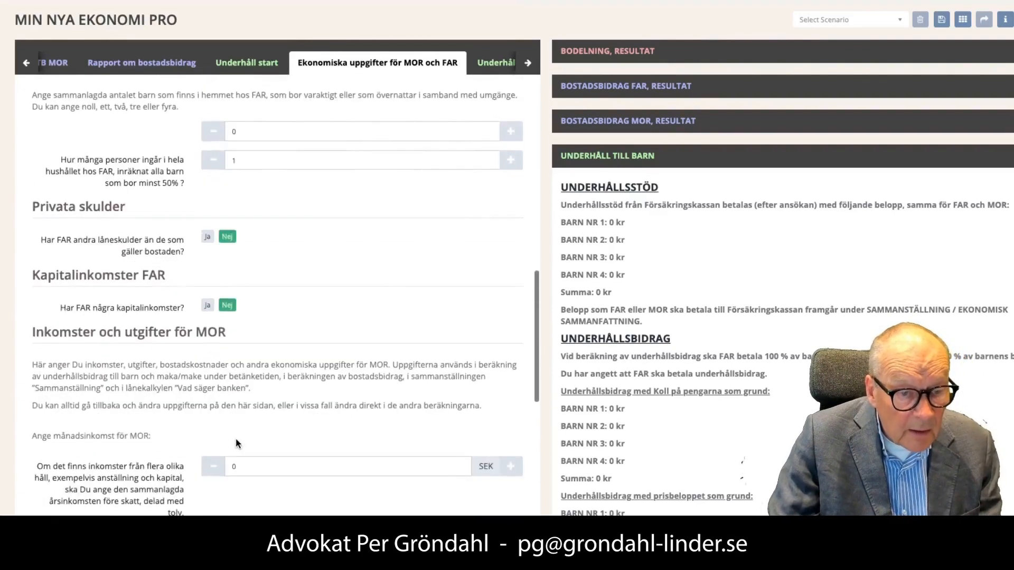
scroll(251, 425, up, 2)
scroll(255, 429, up, 2)
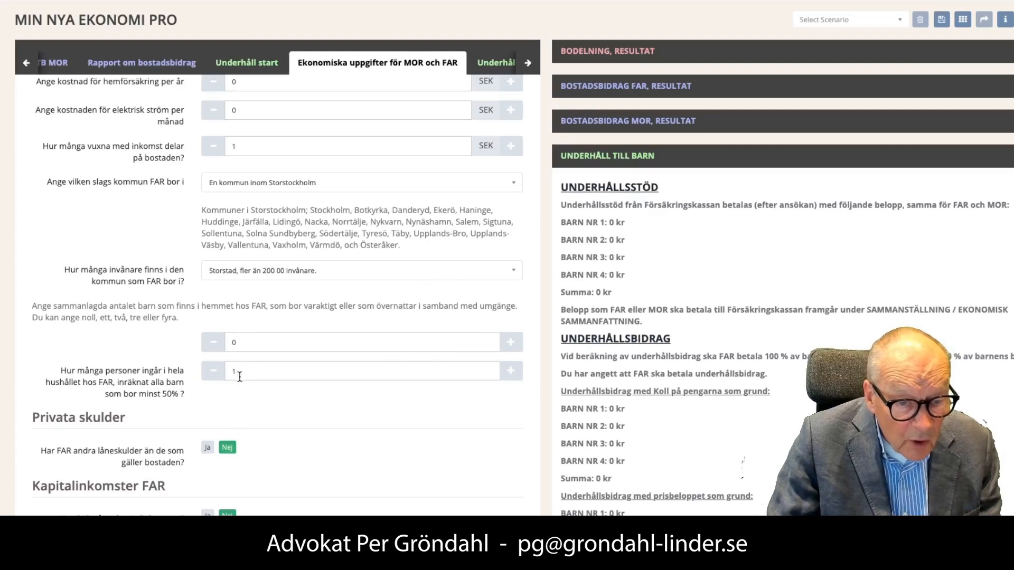
scroll(286, 404, down, 3)
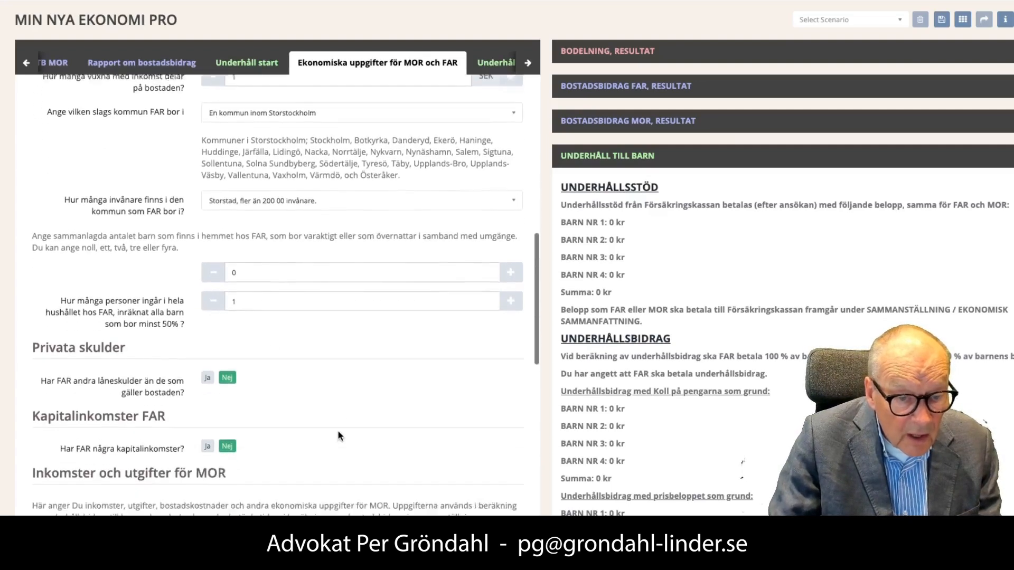
scroll(338, 430, down, 3)
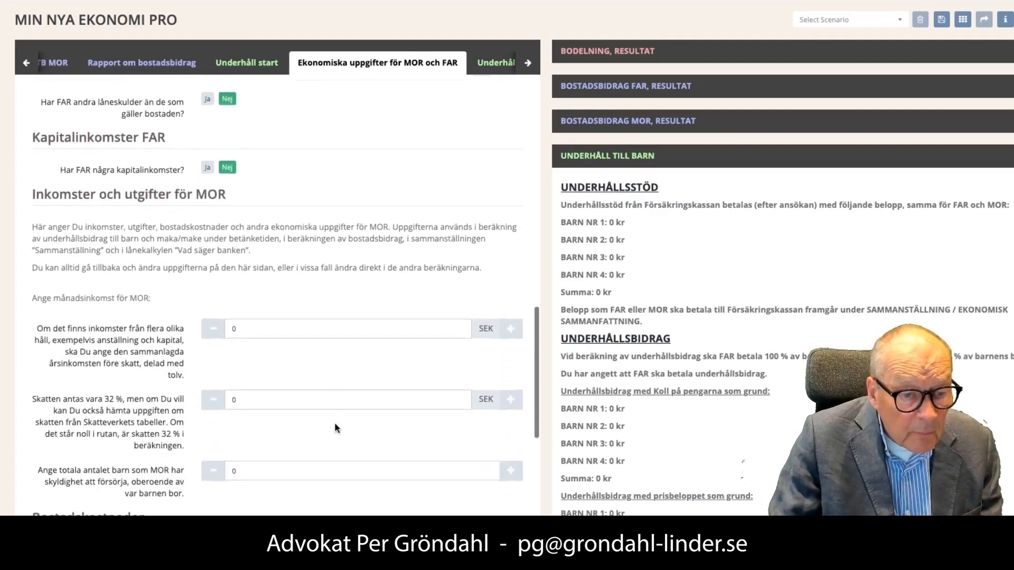
click(236, 331)
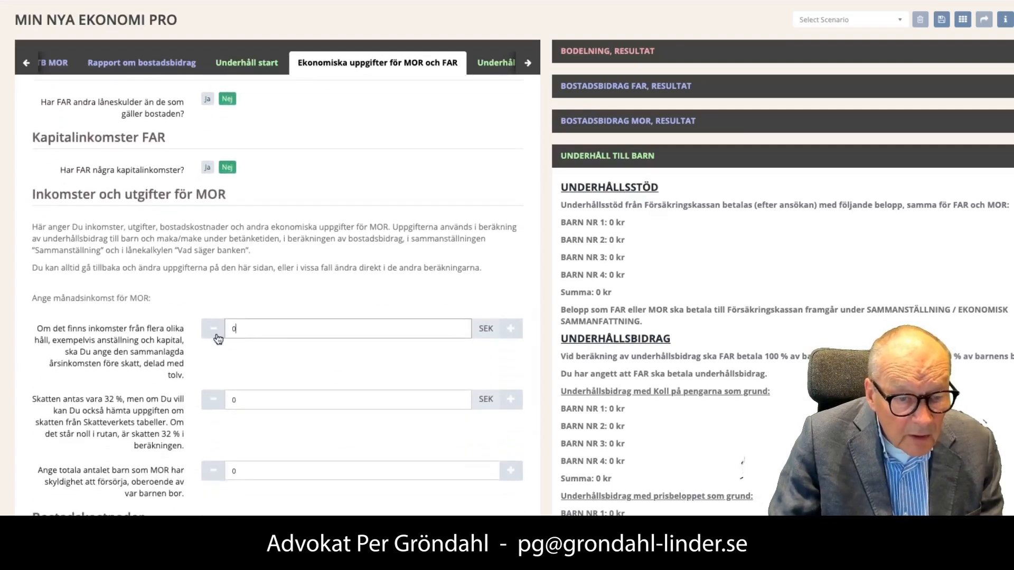
text(35000)
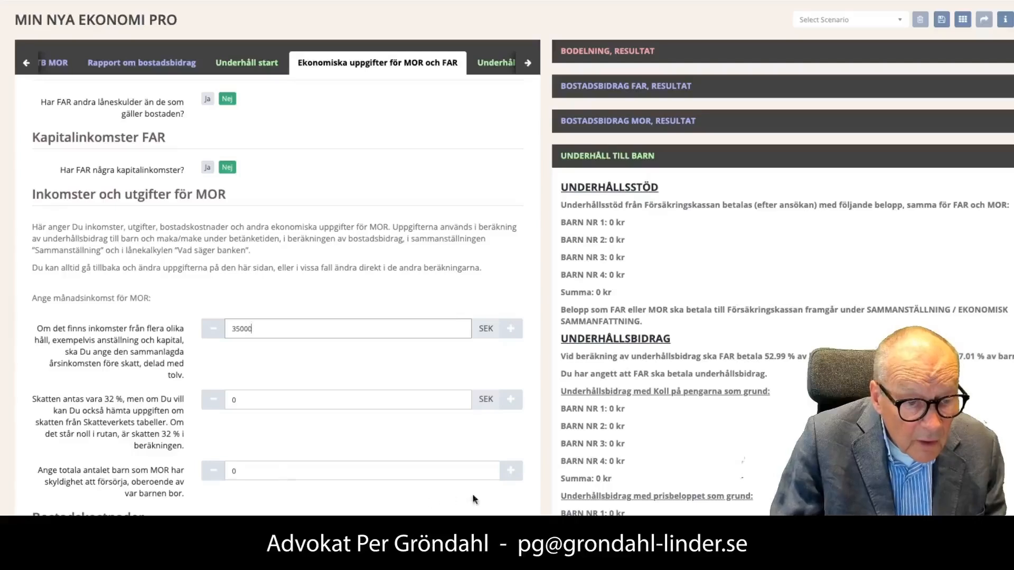
click(511, 470)
click(510, 471)
Set MOR's monthly rent to 14200 SEK under her housing costs.
scroll(340, 476, down, 3)
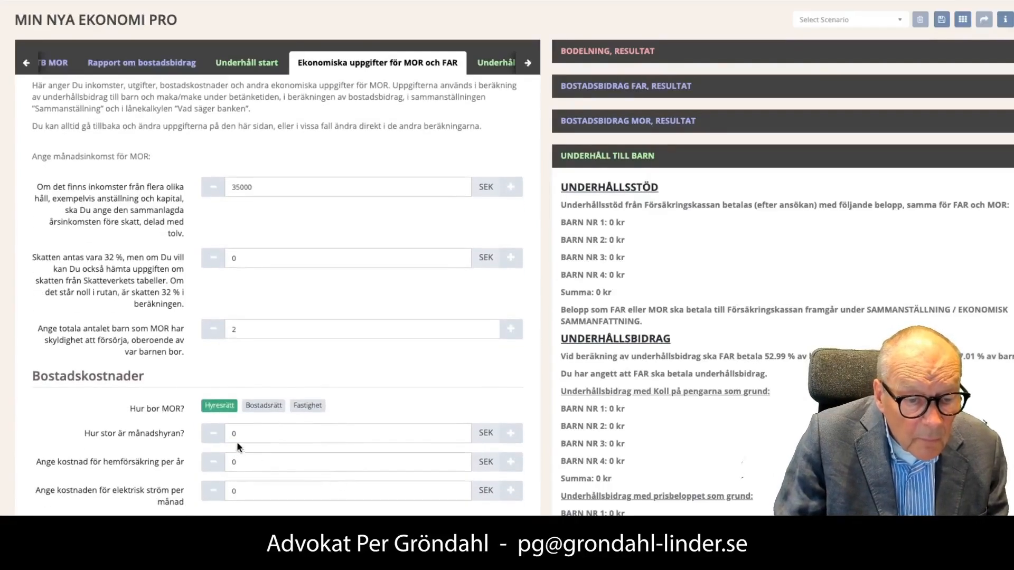
click(238, 435)
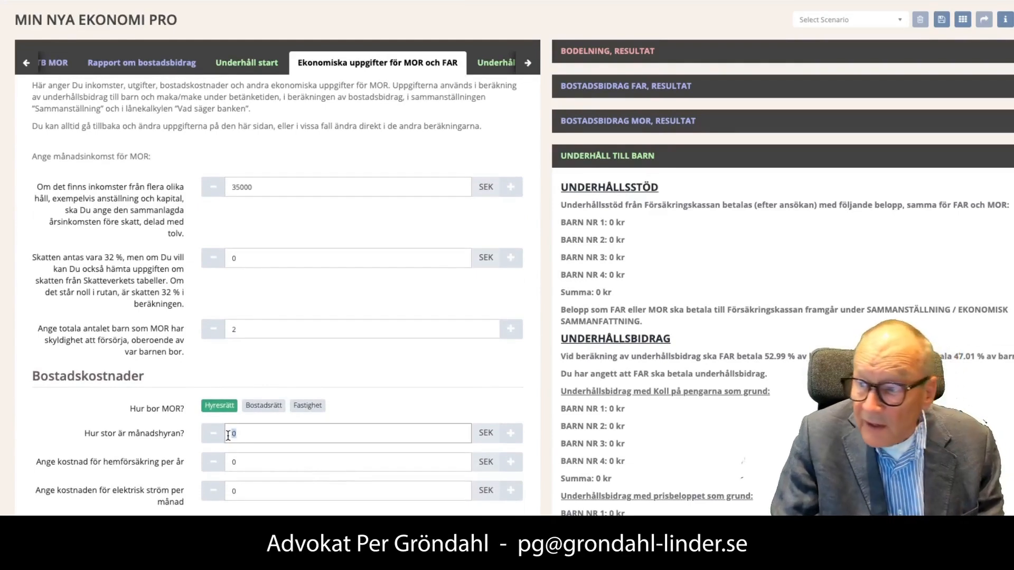
text(142300)
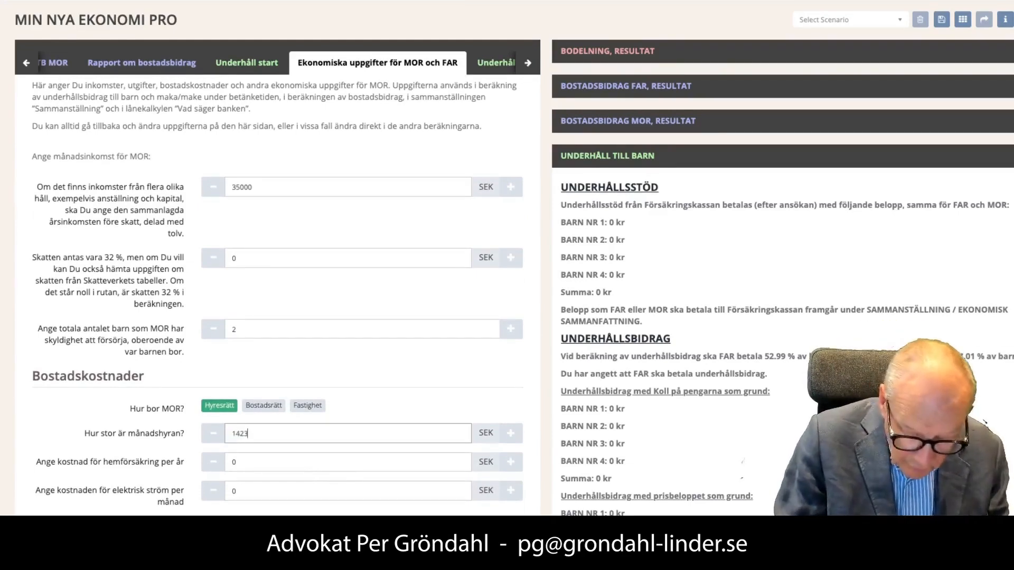
key(BackSpace)
key(BackSpace)
key(BackSpace)
text(00)
Set the number of children in MOR's home to 2 and her total household size to 3 persons.
scroll(331, 454, down, 4)
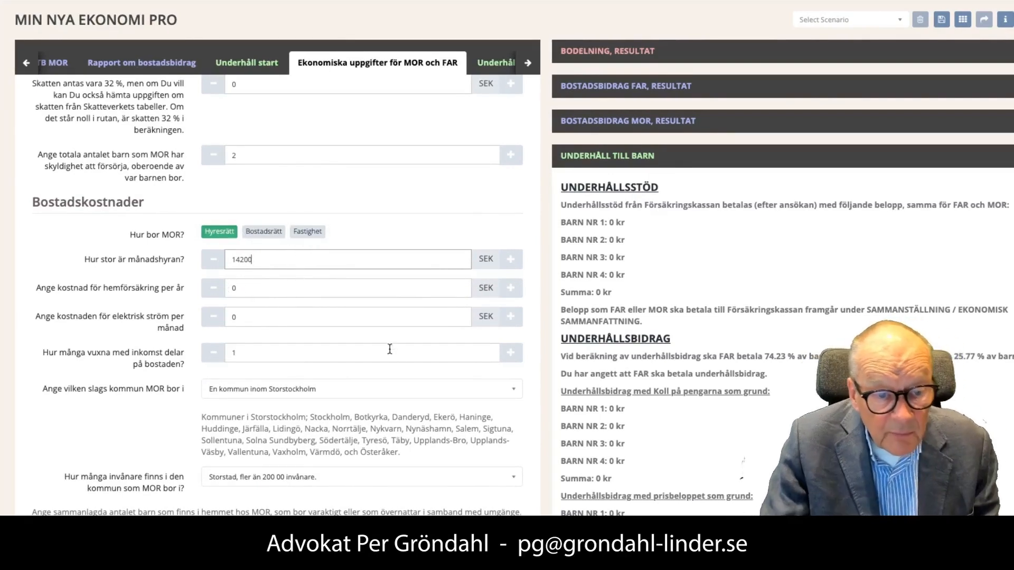
scroll(378, 386, down, 3)
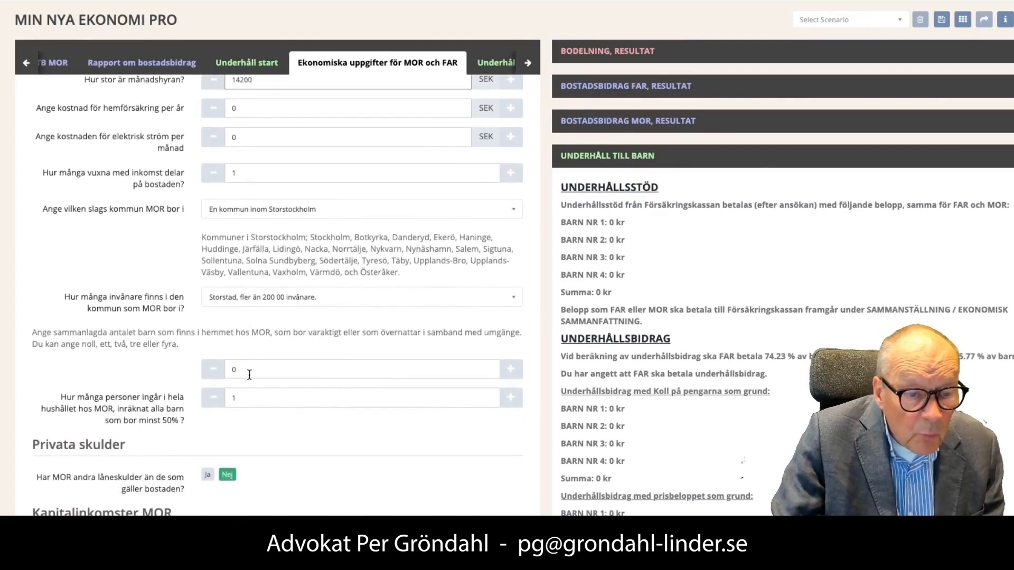
click(509, 370)
click(509, 371)
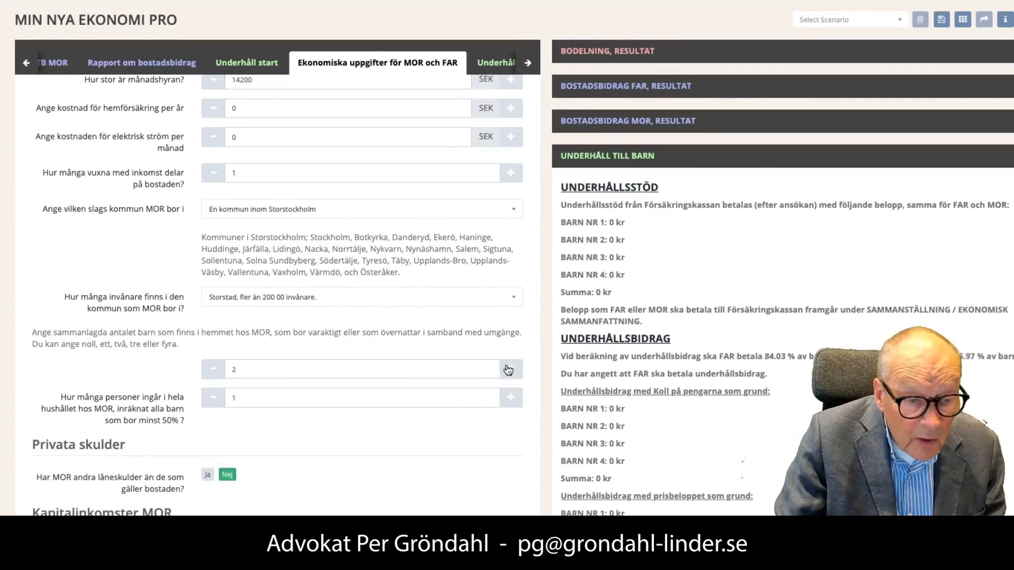
click(509, 398)
click(509, 398)
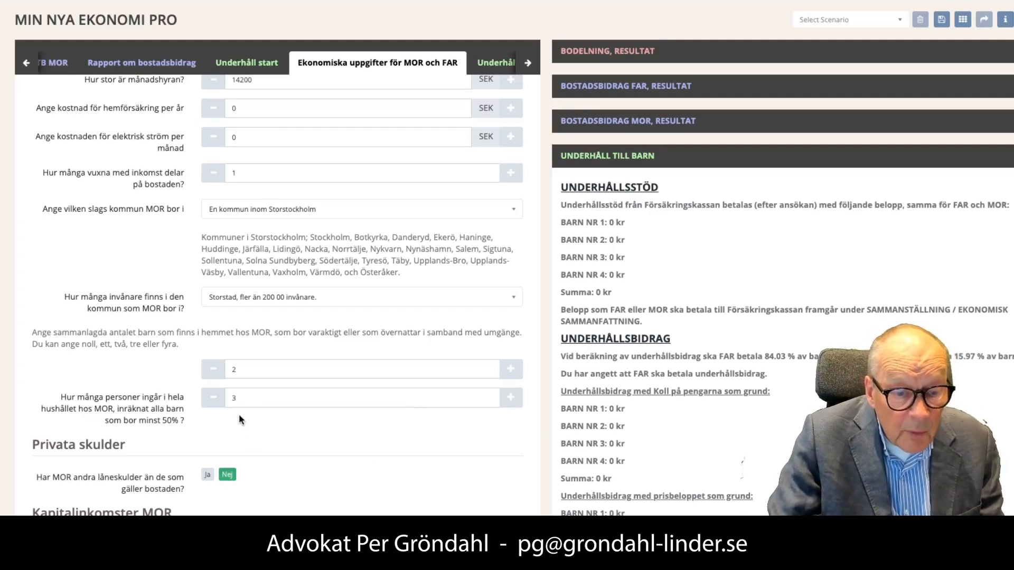
Open the Underhåll till barn section and go to the details for barn nr 1.
scroll(369, 465, down, 2)
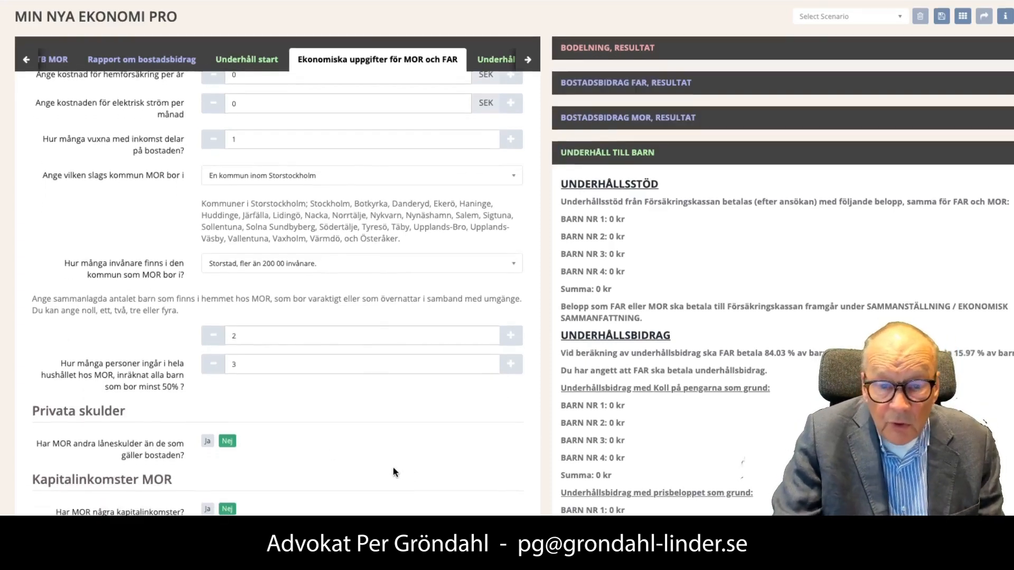
scroll(393, 471, down, 3)
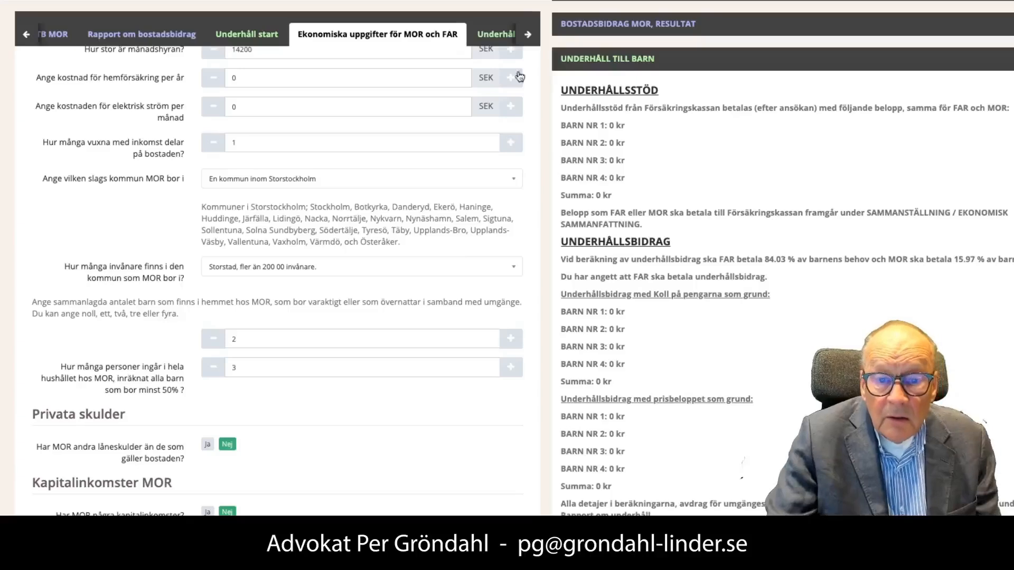
click(508, 36)
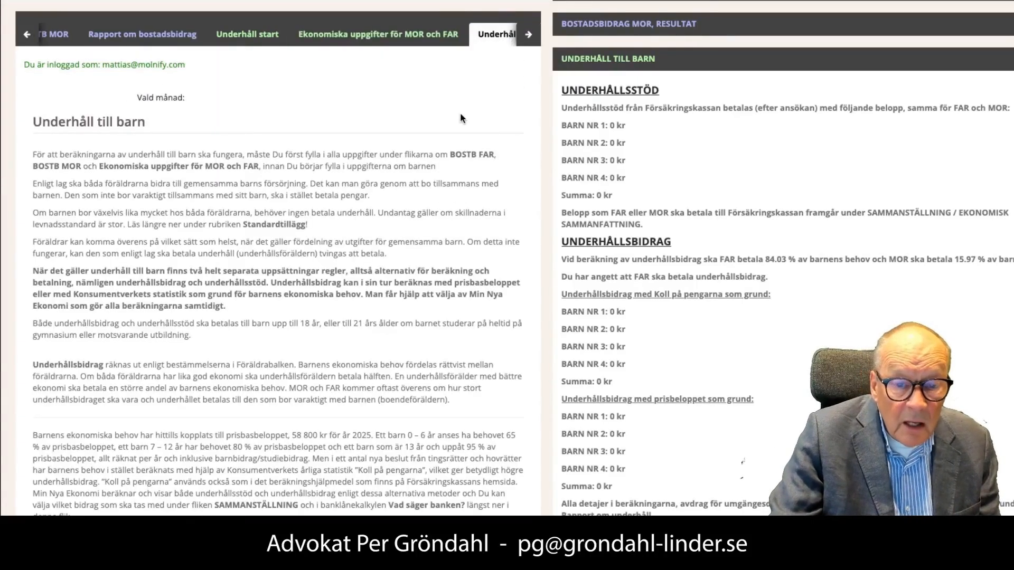
scroll(257, 341, down, 15)
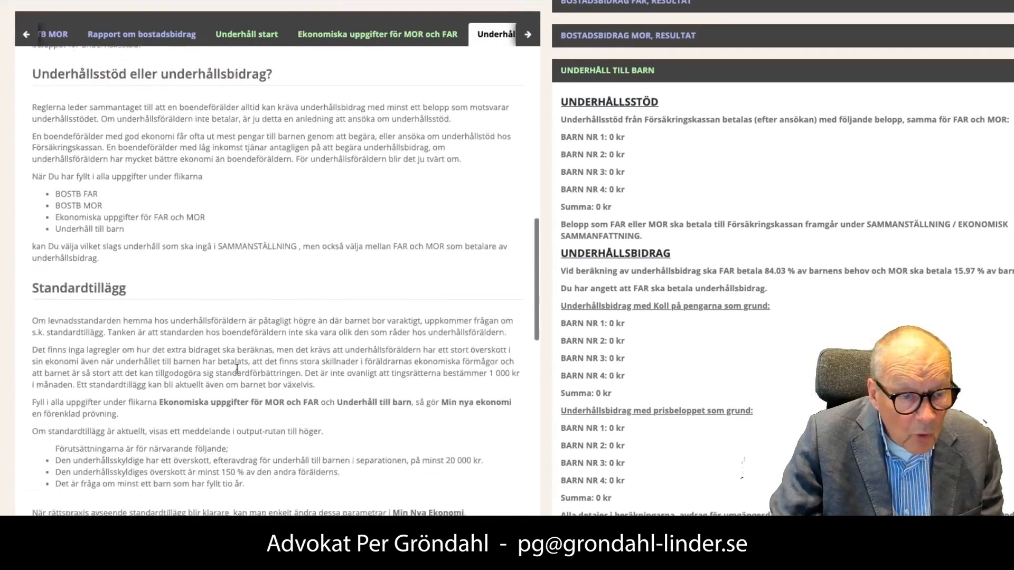
scroll(239, 372, down, 5)
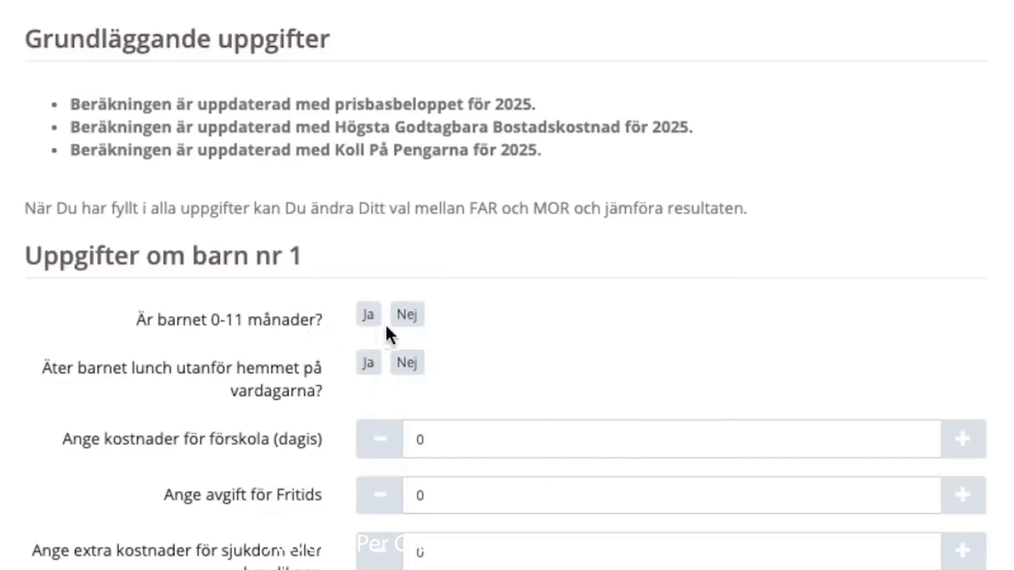
For barn nr 1, answer Nej to age 0-11 months, set age 9, answer Ja to lunch outside the home, and set the Fritids fee to 700.
click(416, 322)
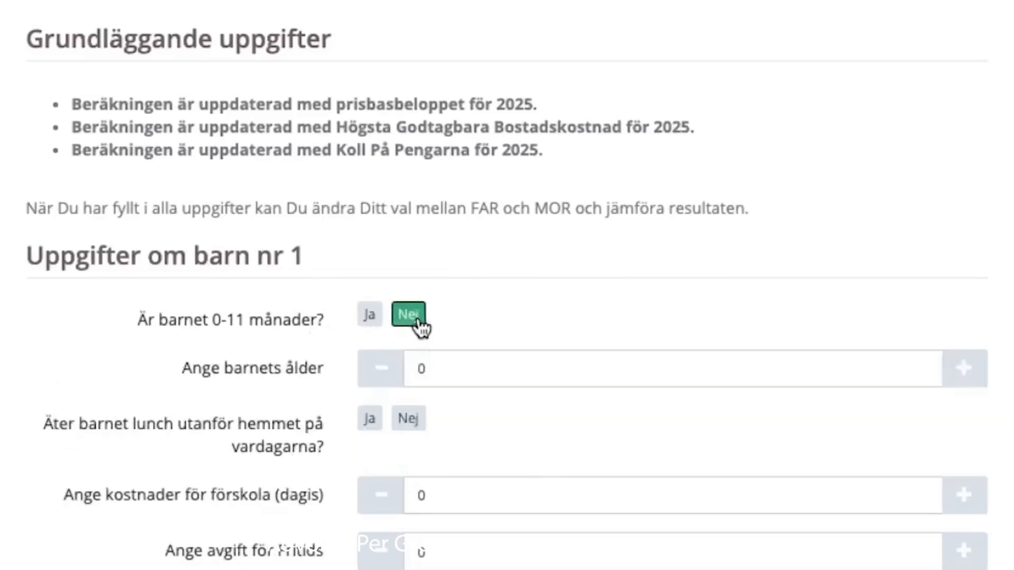
click(425, 368)
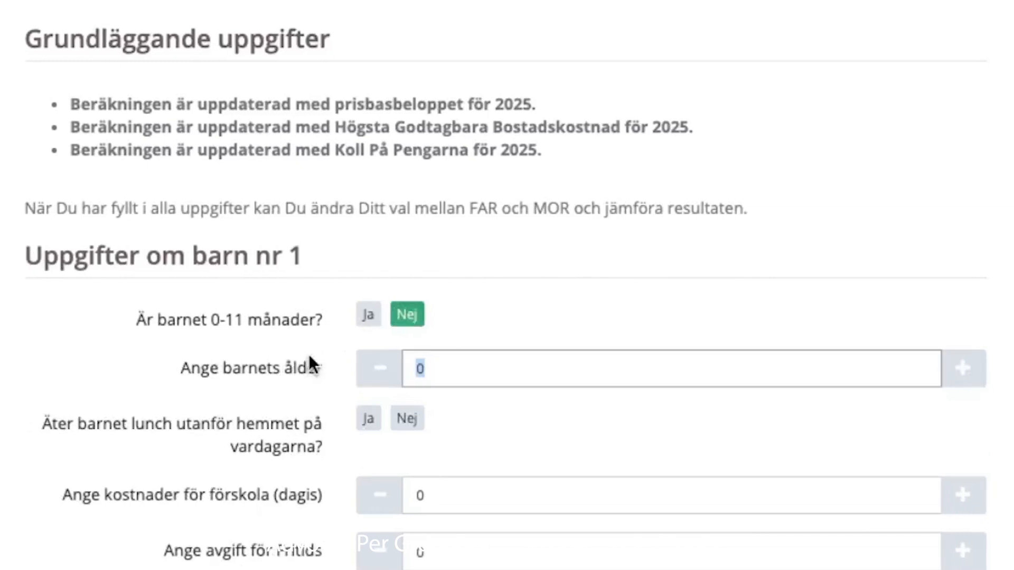
text(9)
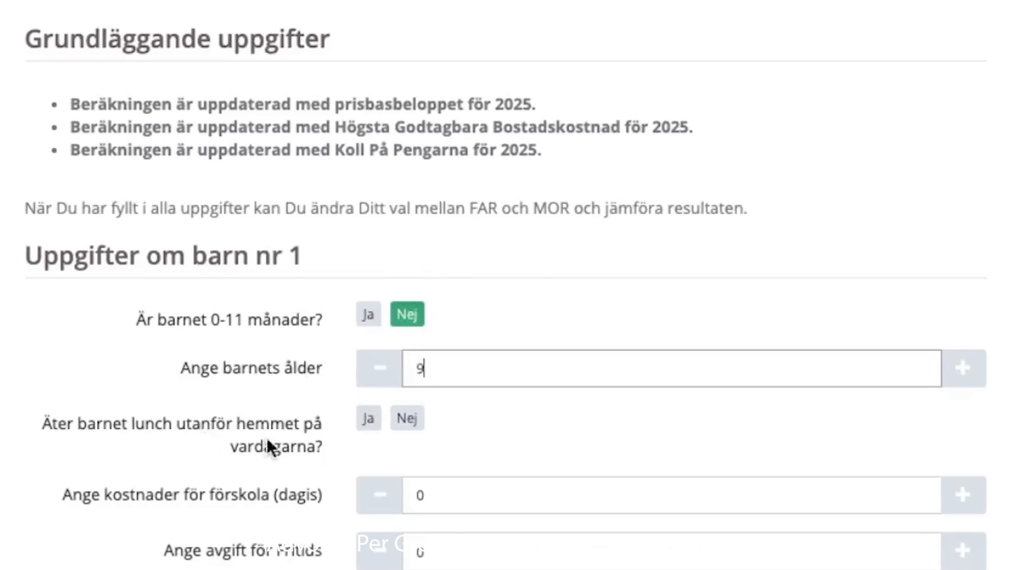
click(369, 422)
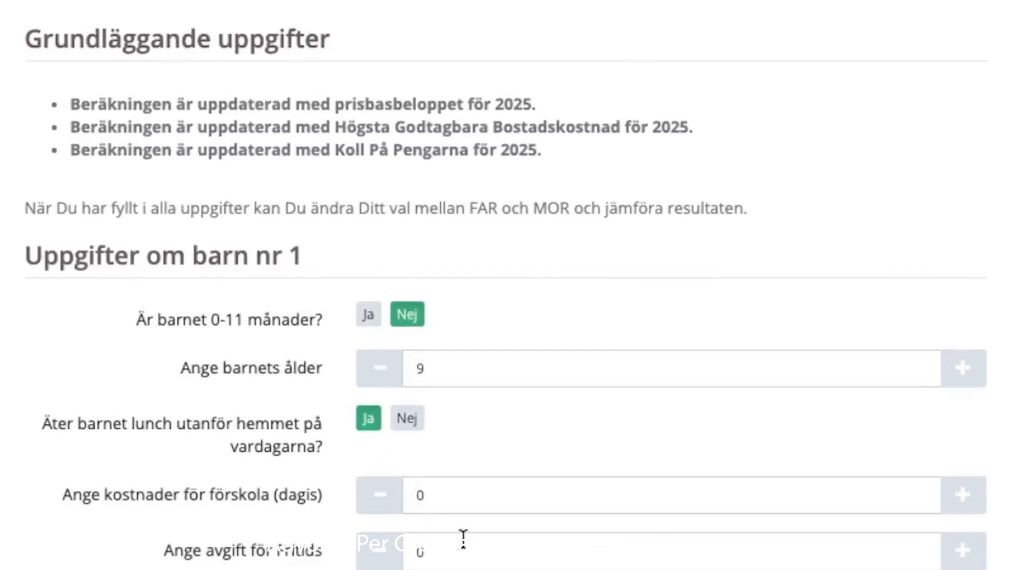
click(437, 557)
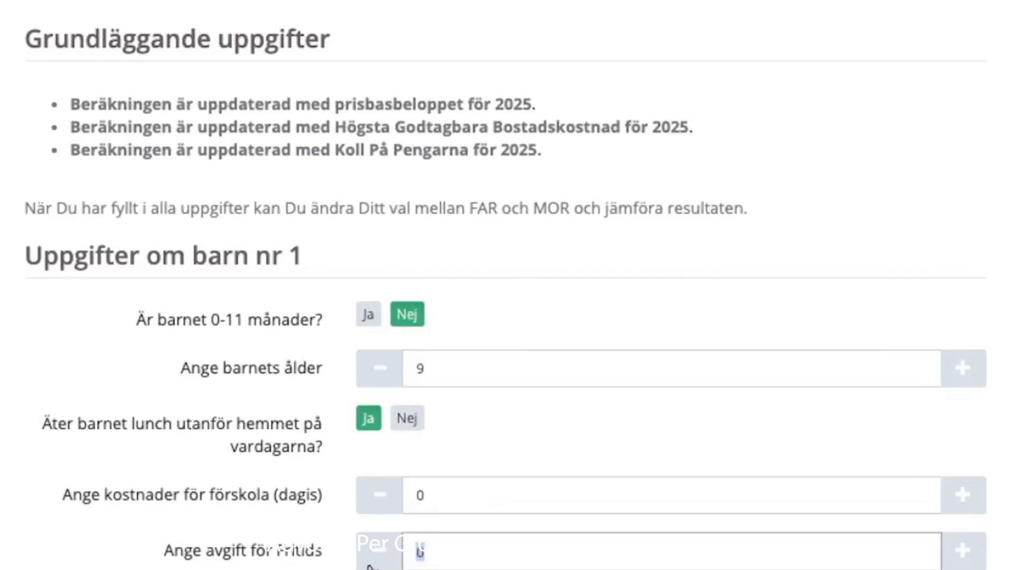
click(723, 458)
Add barn nr 2 as entitled to support, answering Nej to age 0-11 months, setting age 5 and answering Ja to lunch outside the home.
scroll(507, 285, down, 5)
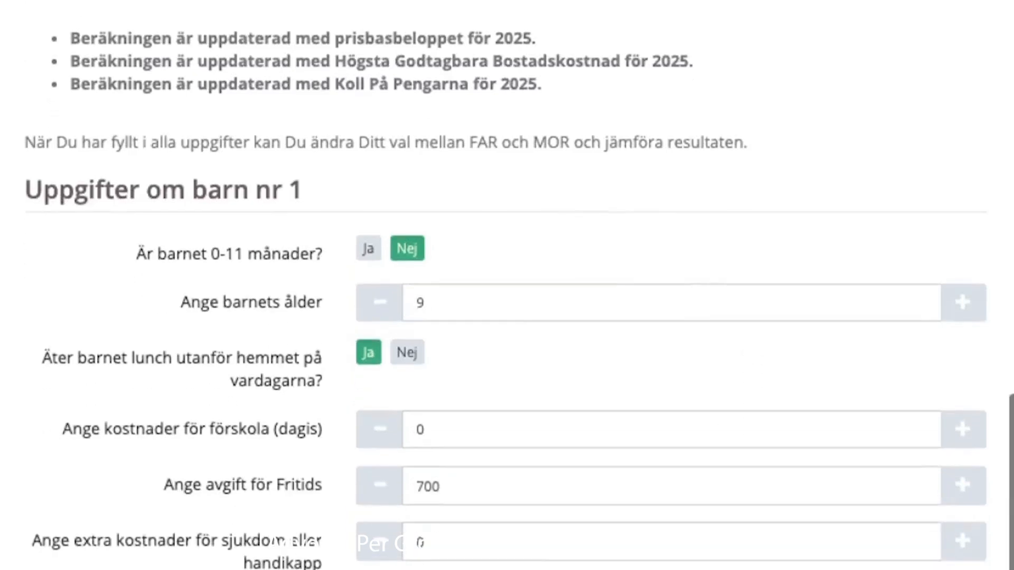
scroll(543, 552, down, 8)
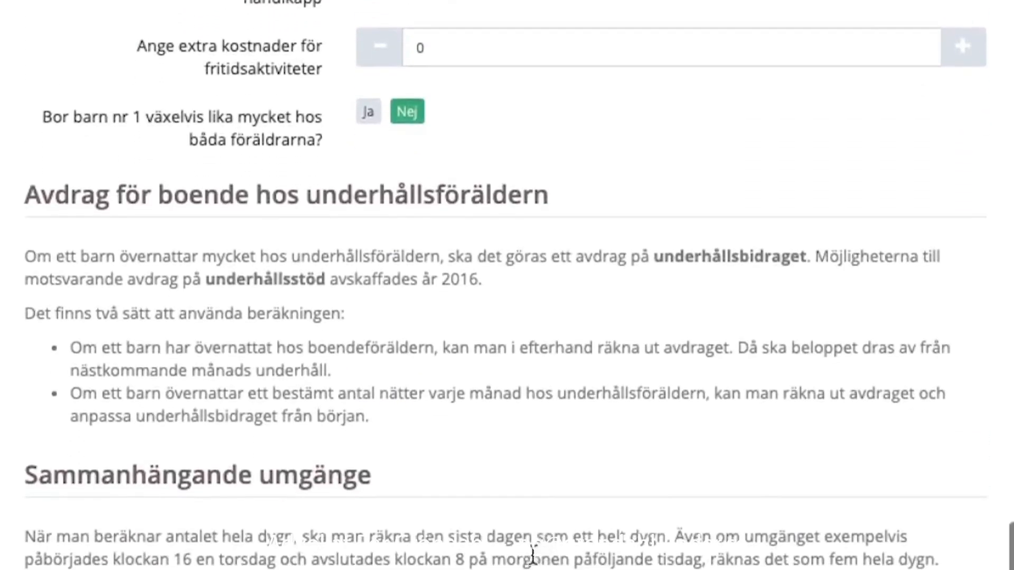
scroll(485, 518, down, 5)
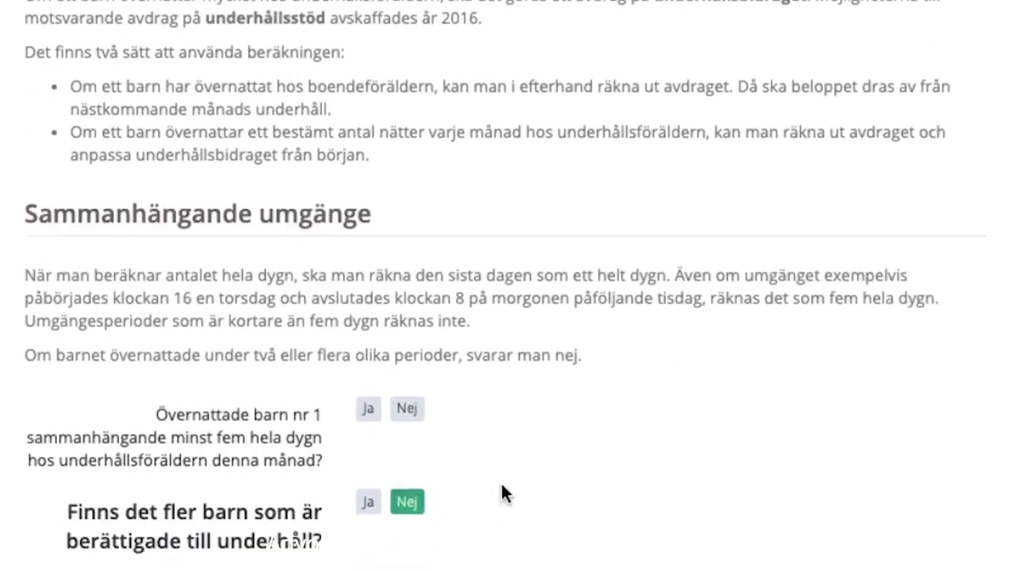
scroll(508, 481, down, 7)
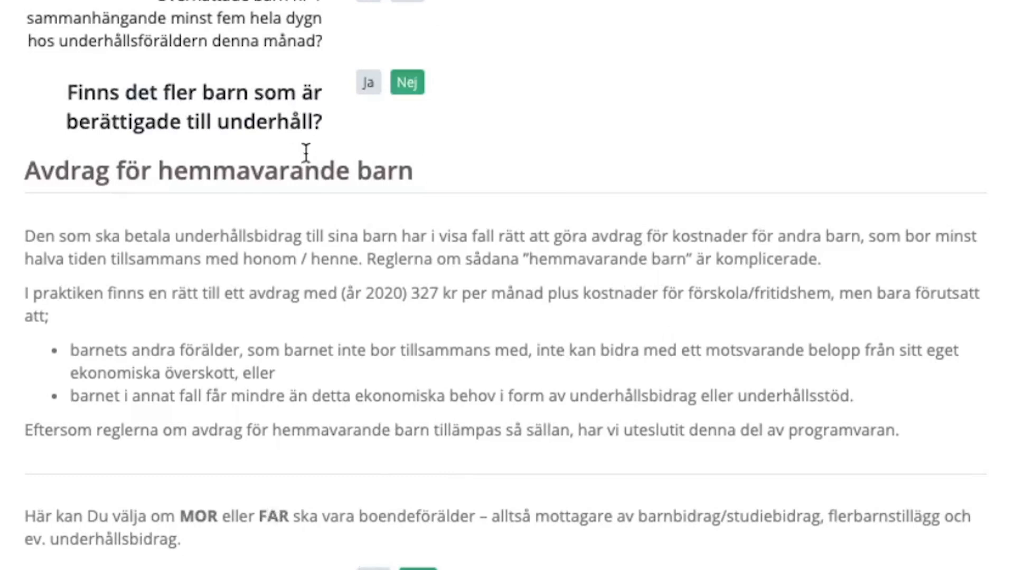
click(369, 83)
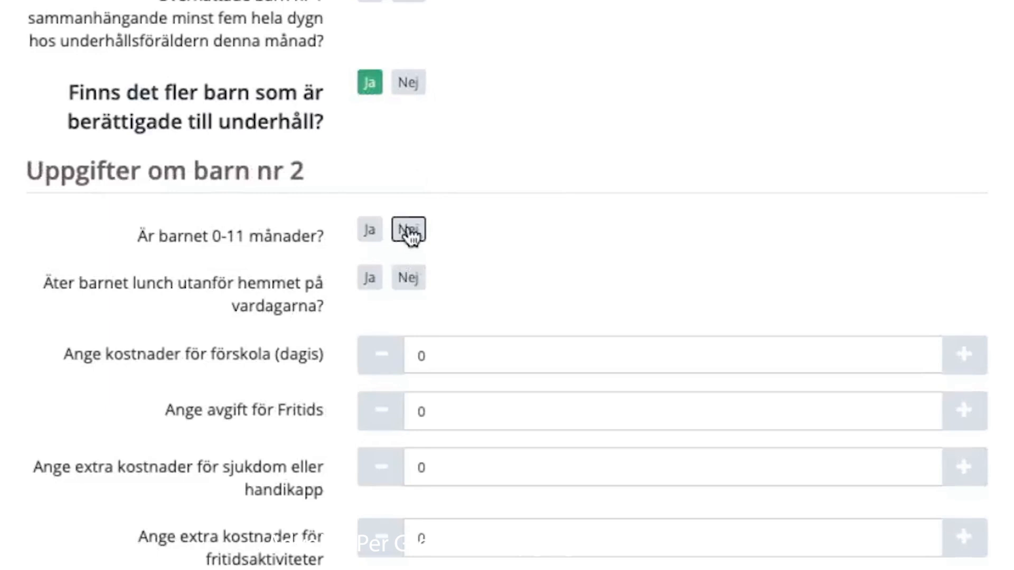
click(408, 230)
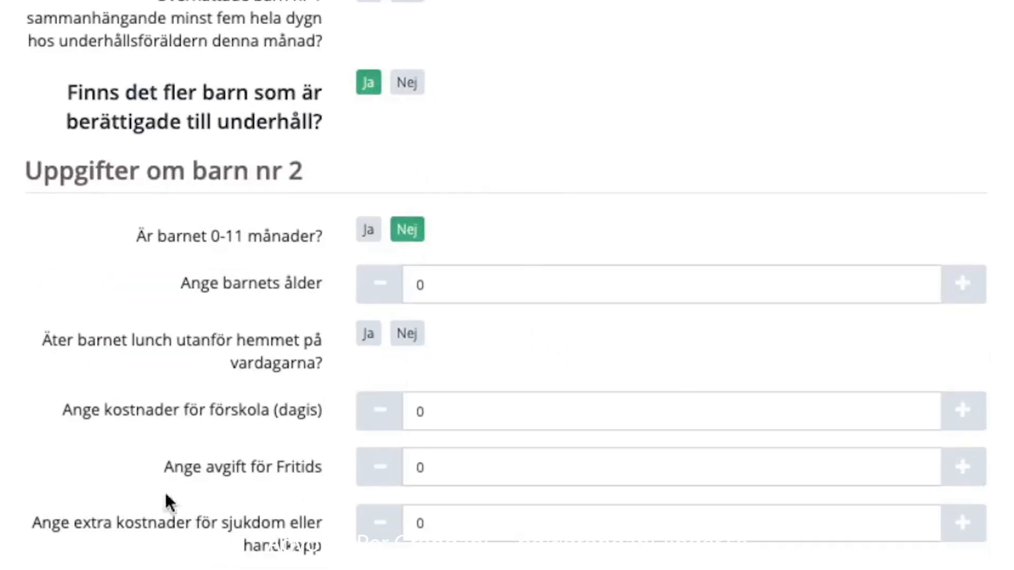
click(413, 281)
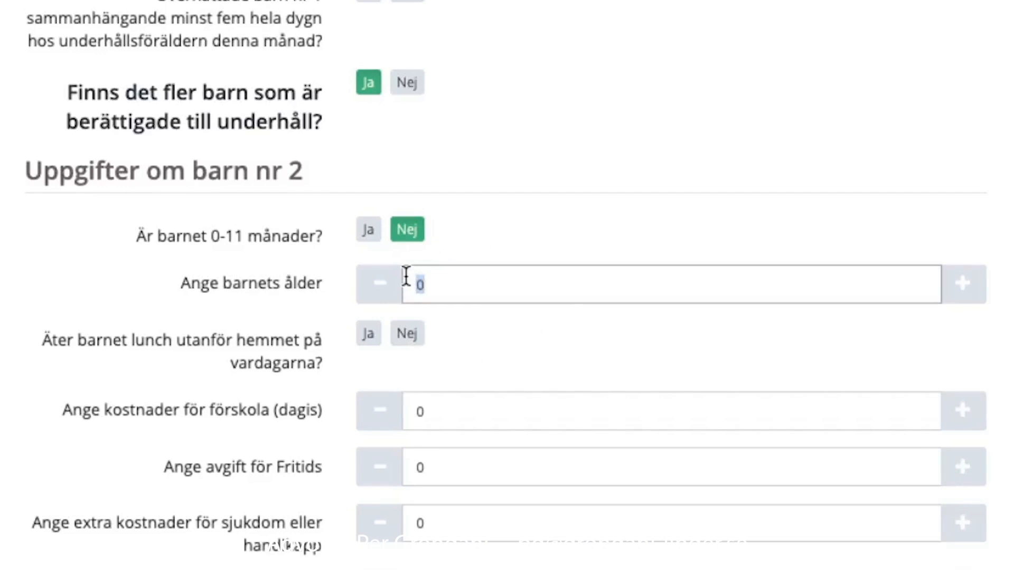
click(370, 333)
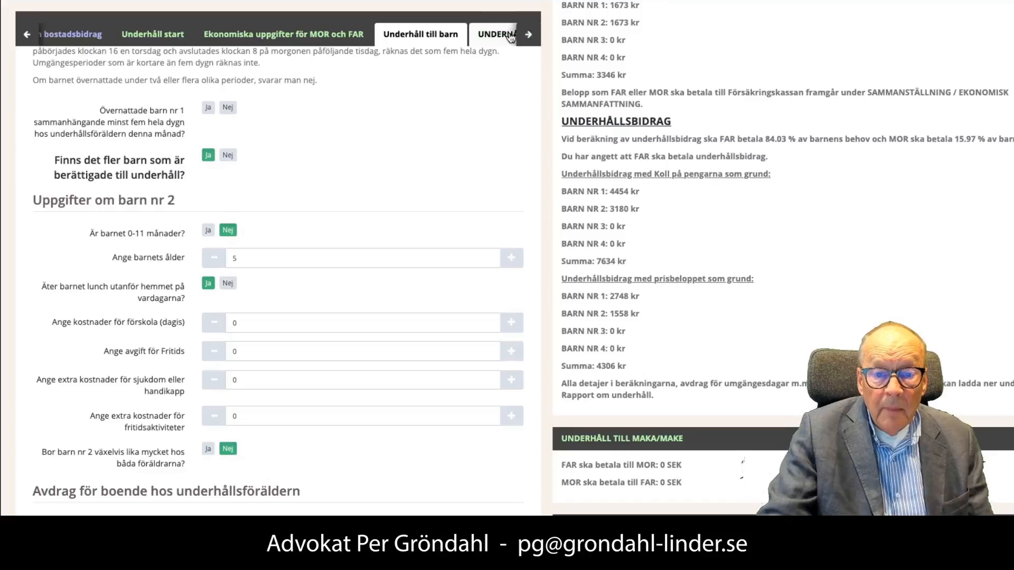
Set Underhåll till maka / make to På in the spousal support section.
click(510, 36)
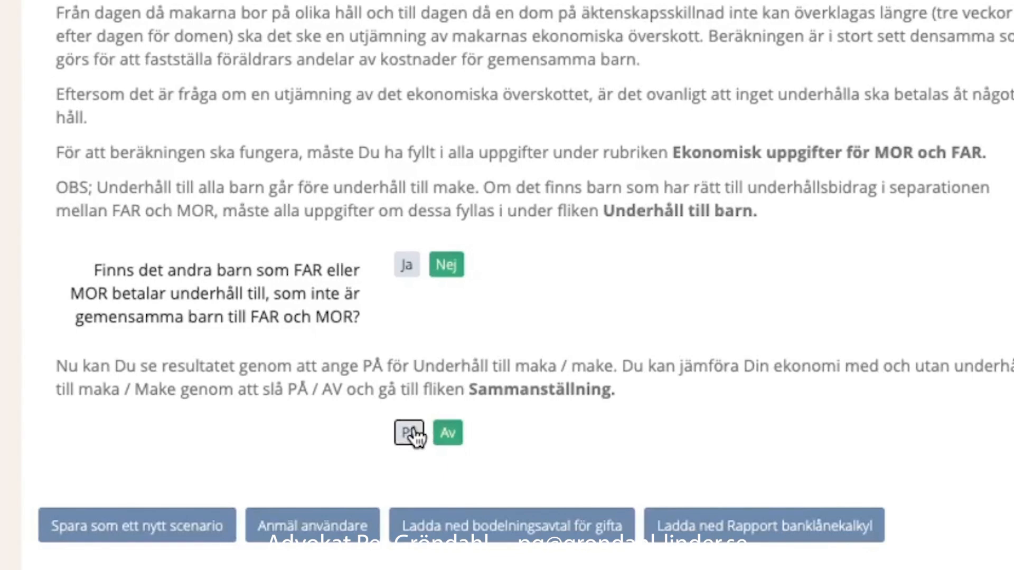
click(411, 434)
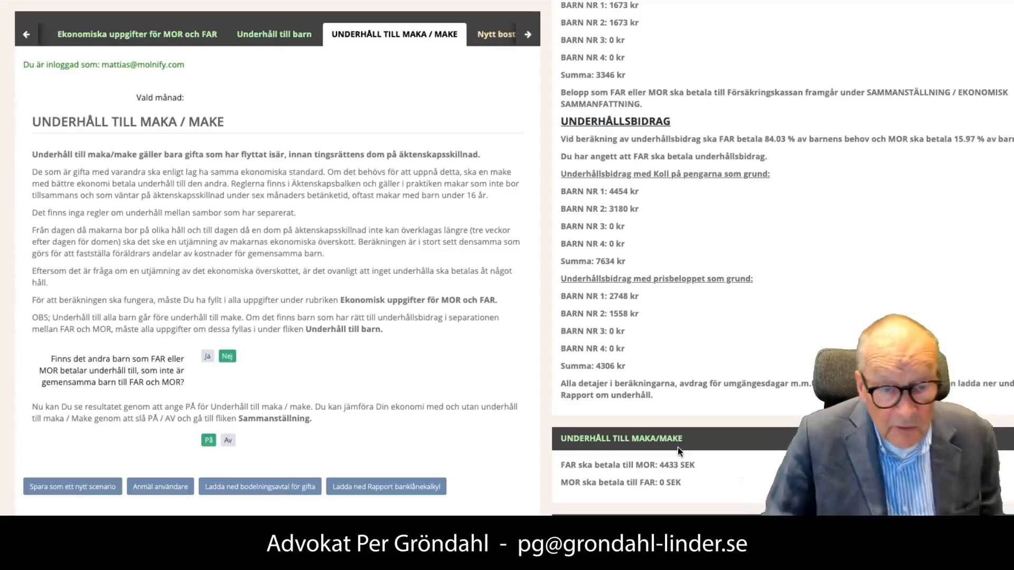
Return to Underhåll start and save the data as a private scenario named UHBDEMO.
click(26, 36)
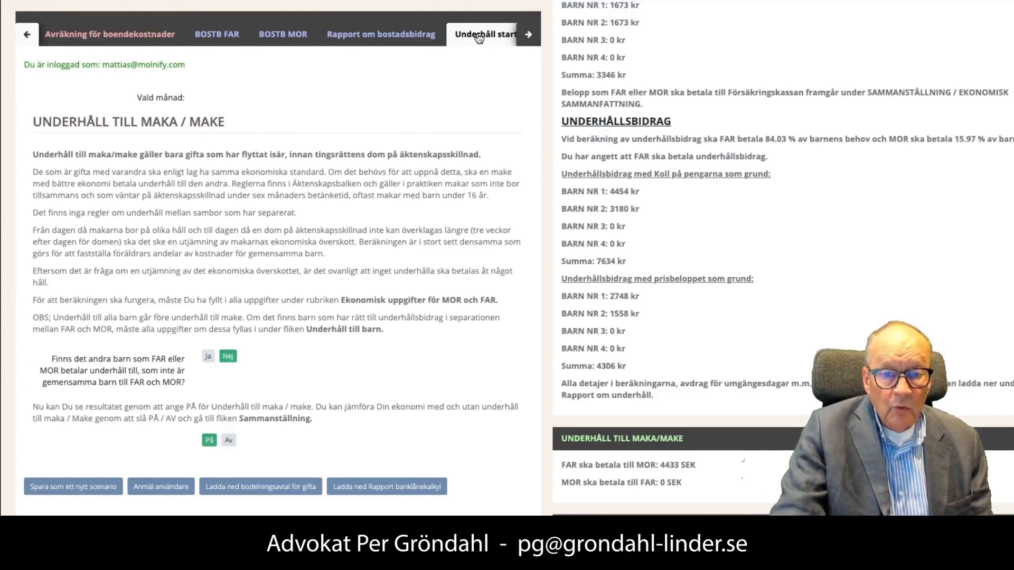
click(478, 35)
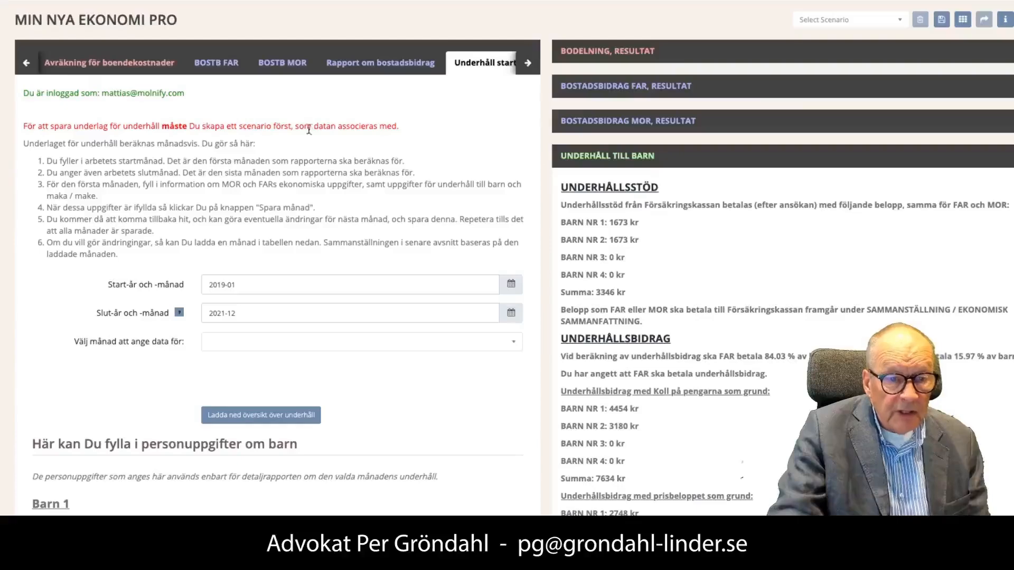
click(940, 19)
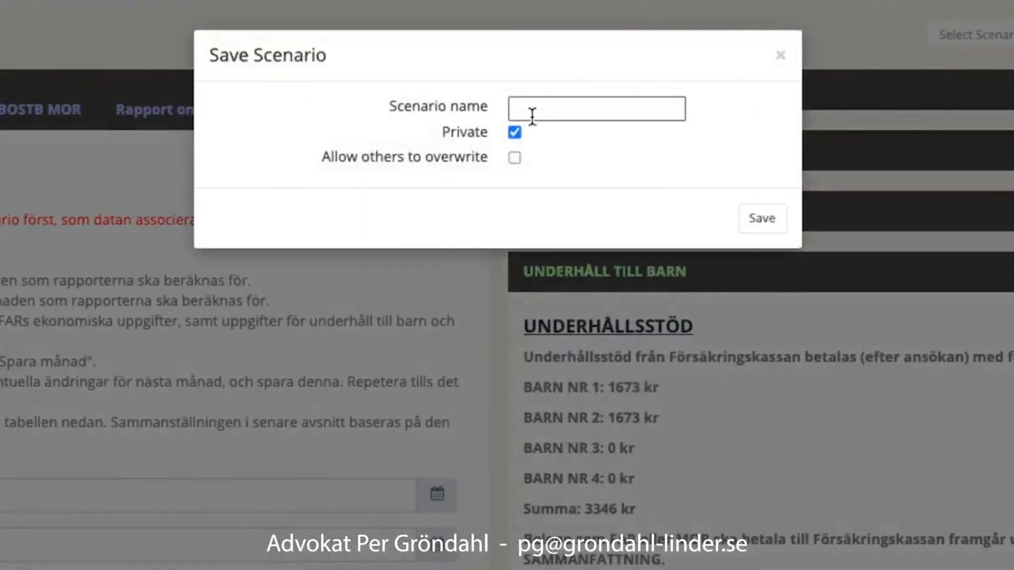
click(532, 116)
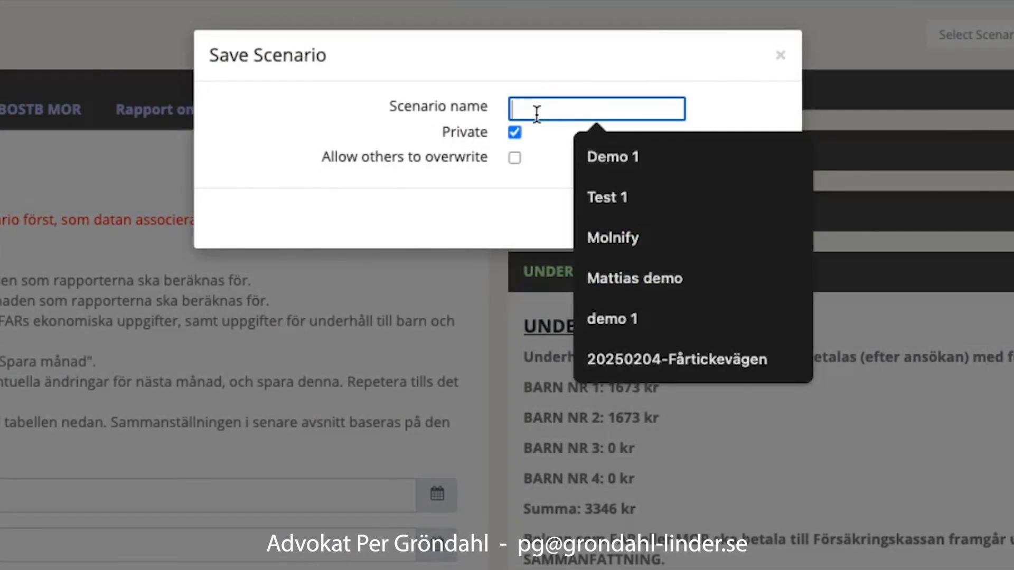
text(UH)
text(GDE)
text(M)
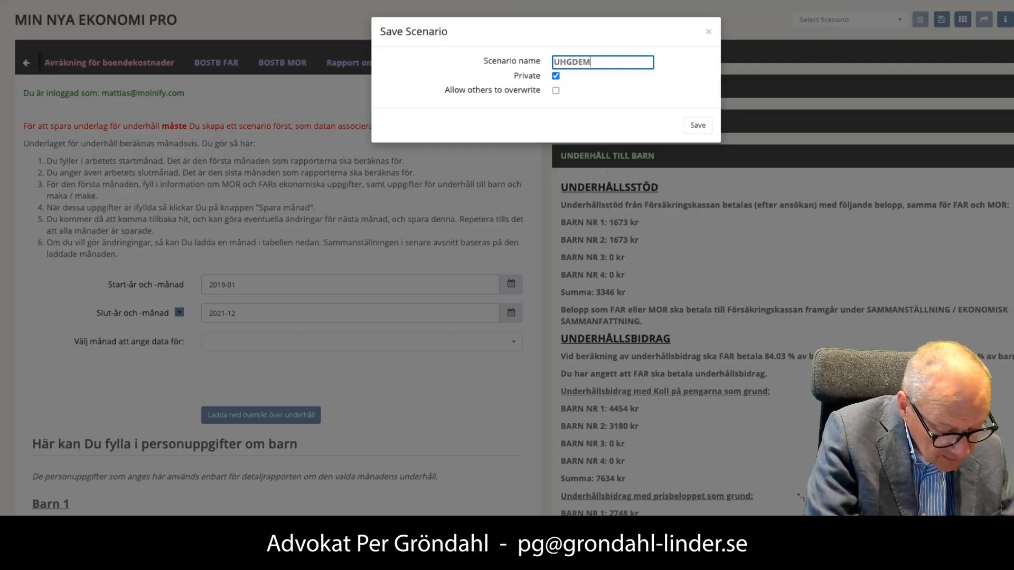
click(697, 126)
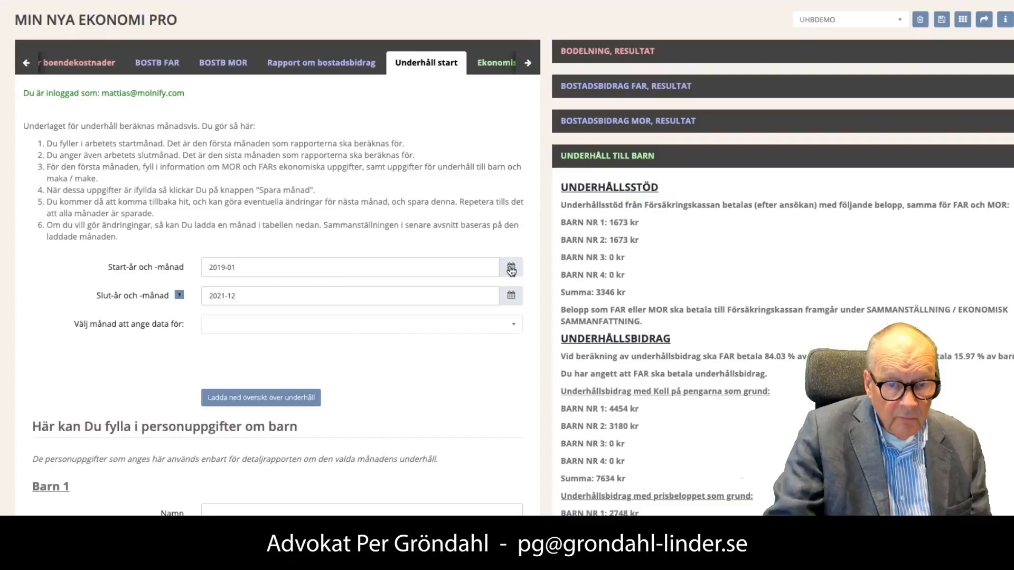
Set the support calculation's start month to 2022-11 and end month to 2025-10.
click(510, 267)
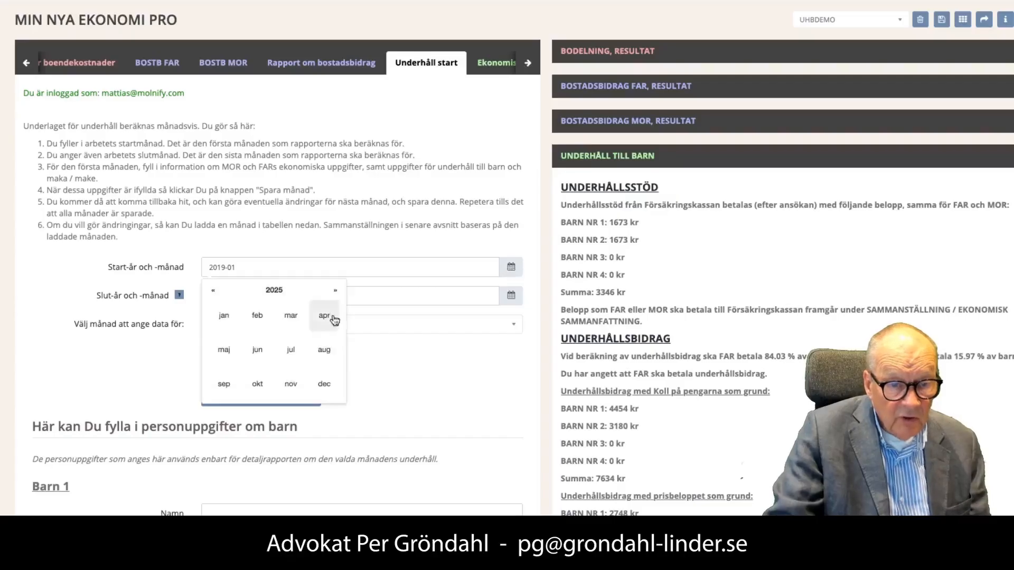
click(336, 291)
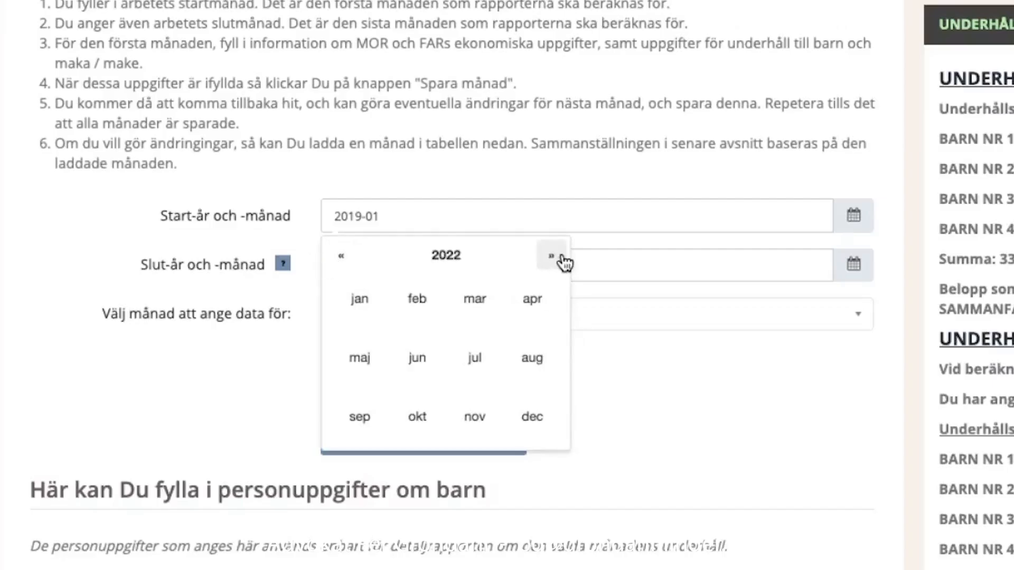
click(295, 386)
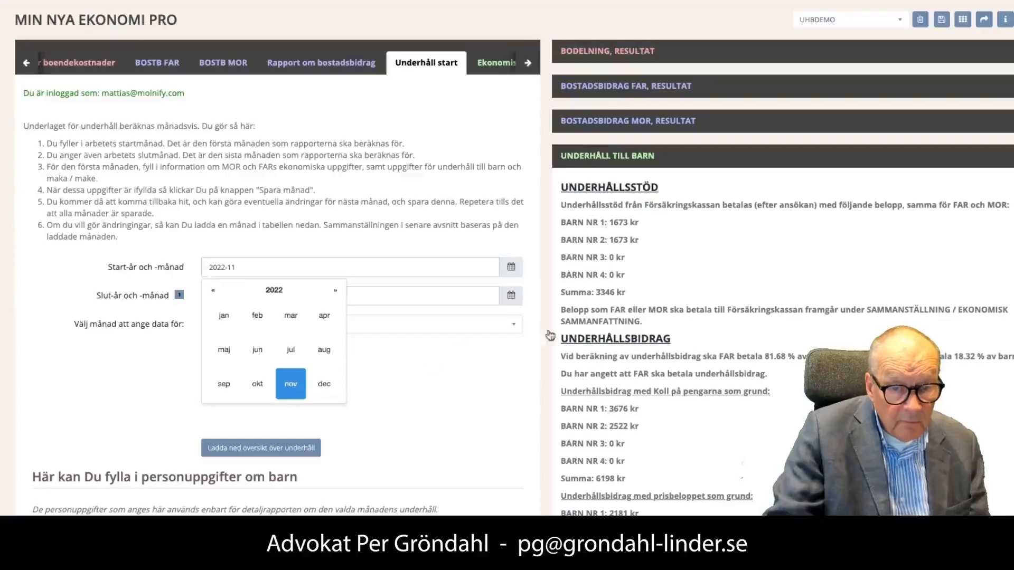
click(516, 299)
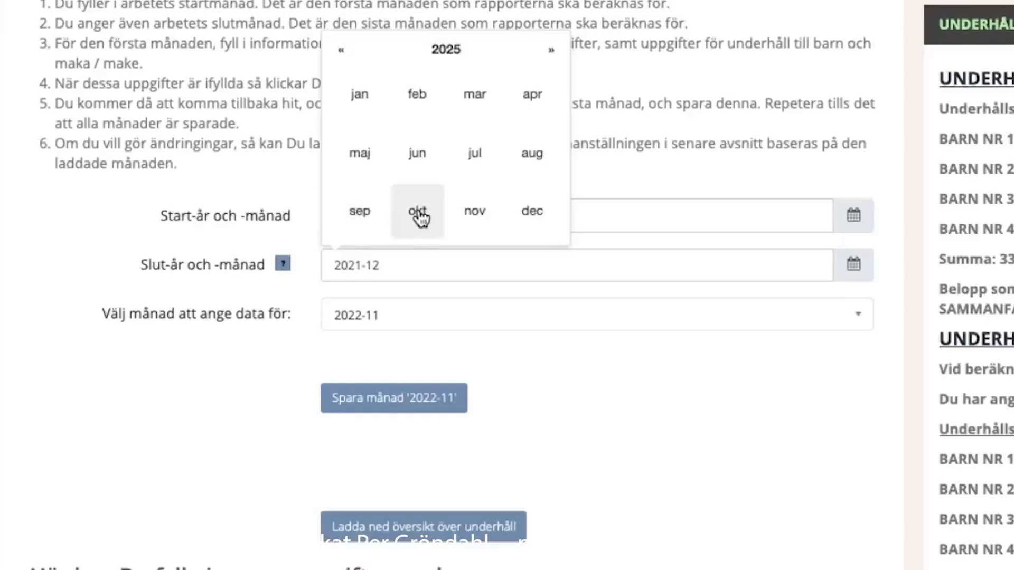
click(420, 217)
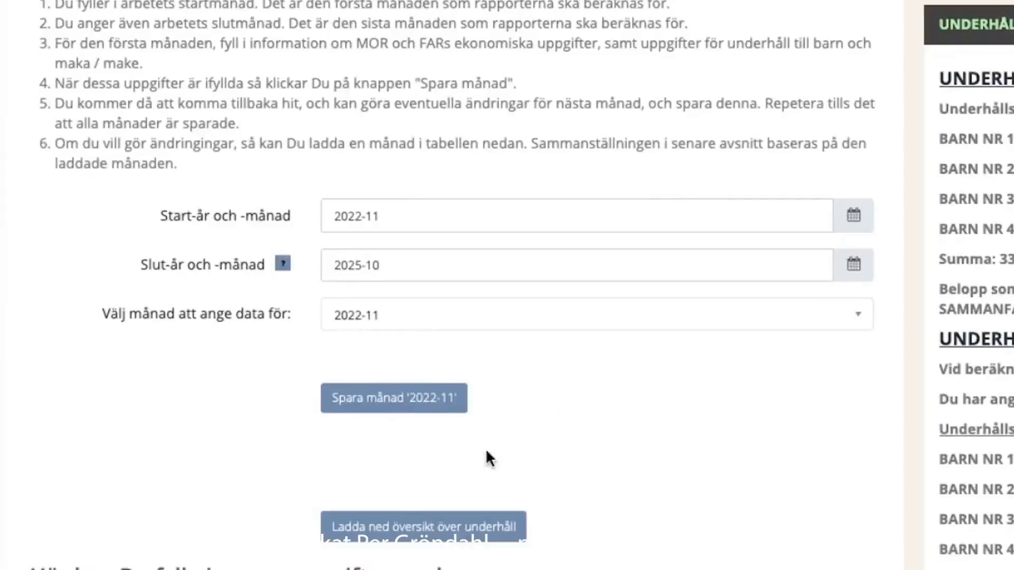
Save the support data for the months 2022-11 and 2022-12, closing each confirmation.
click(382, 402)
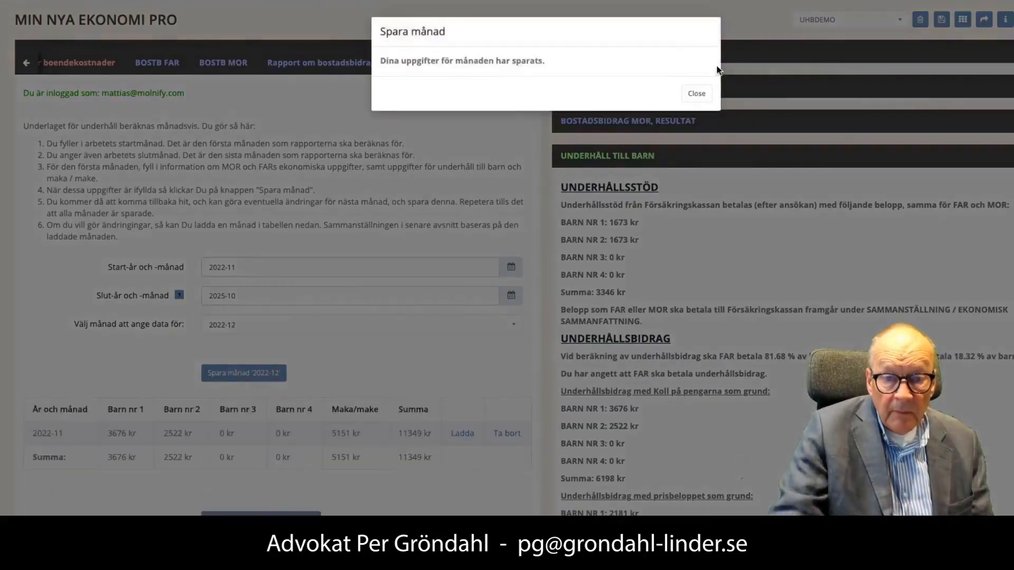
click(697, 94)
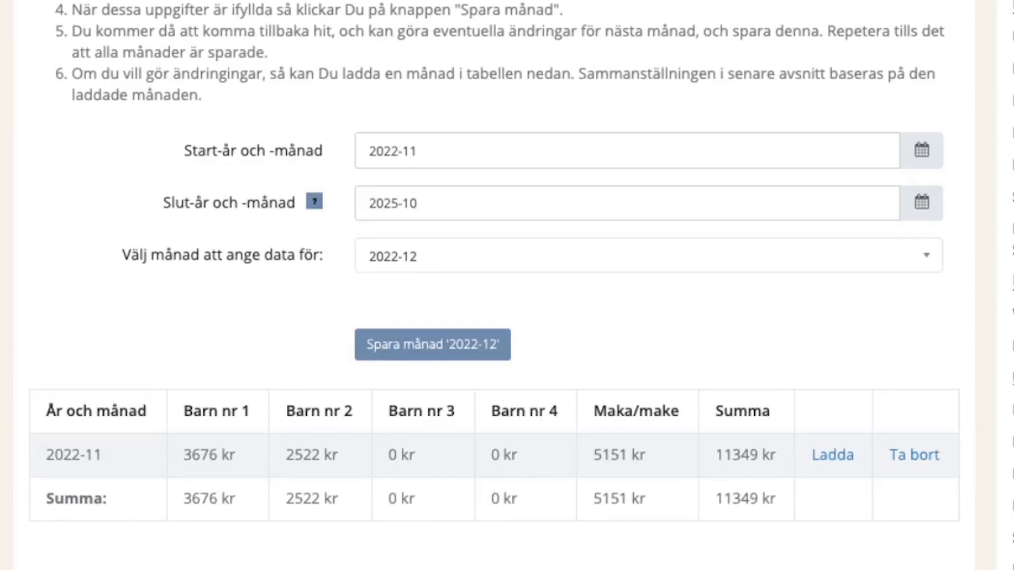
click(439, 348)
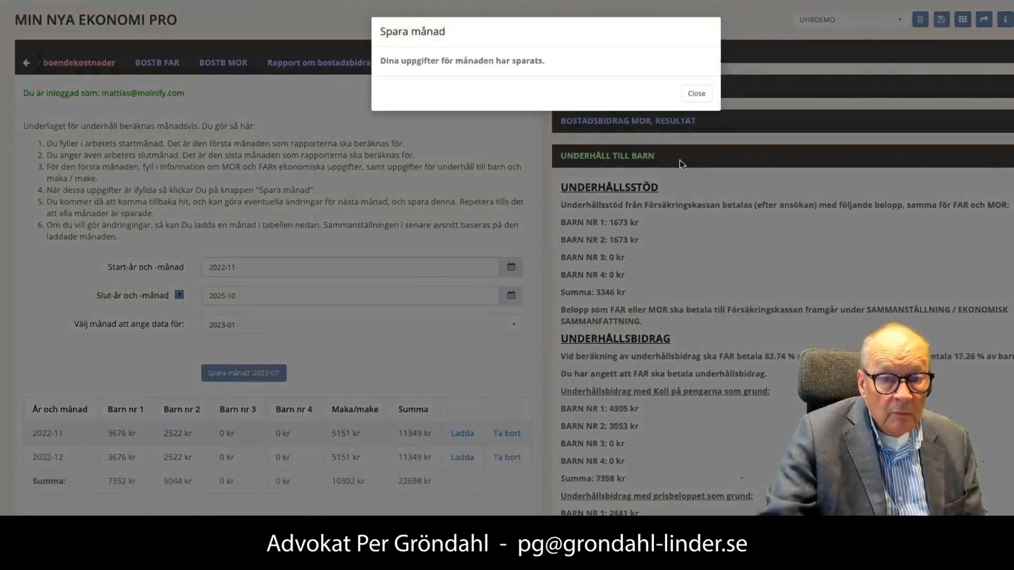
click(696, 93)
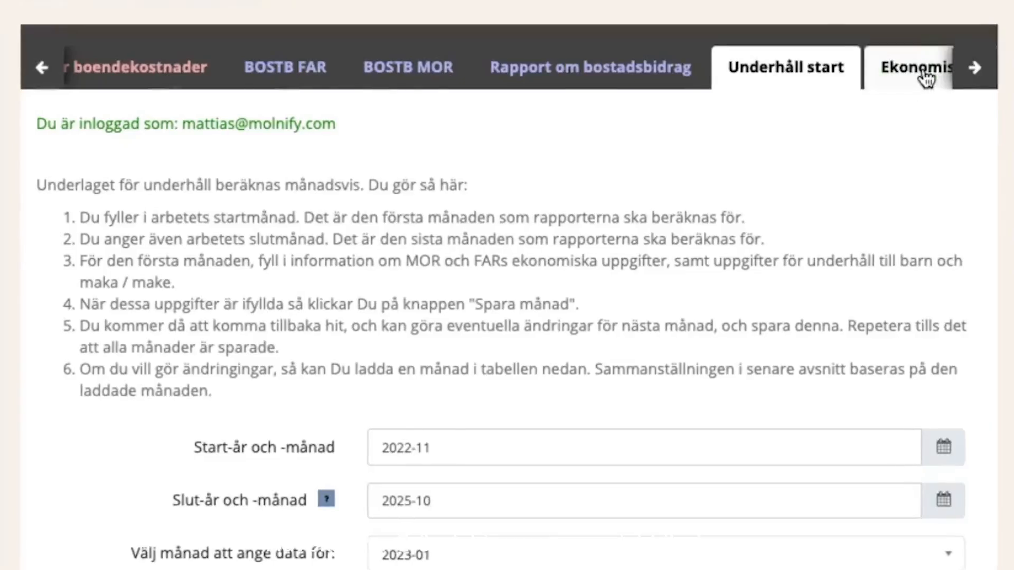
Set FAR's monthly income to 47250 SEK for month 2023-01 in the economic details for MOR and FAR.
click(925, 75)
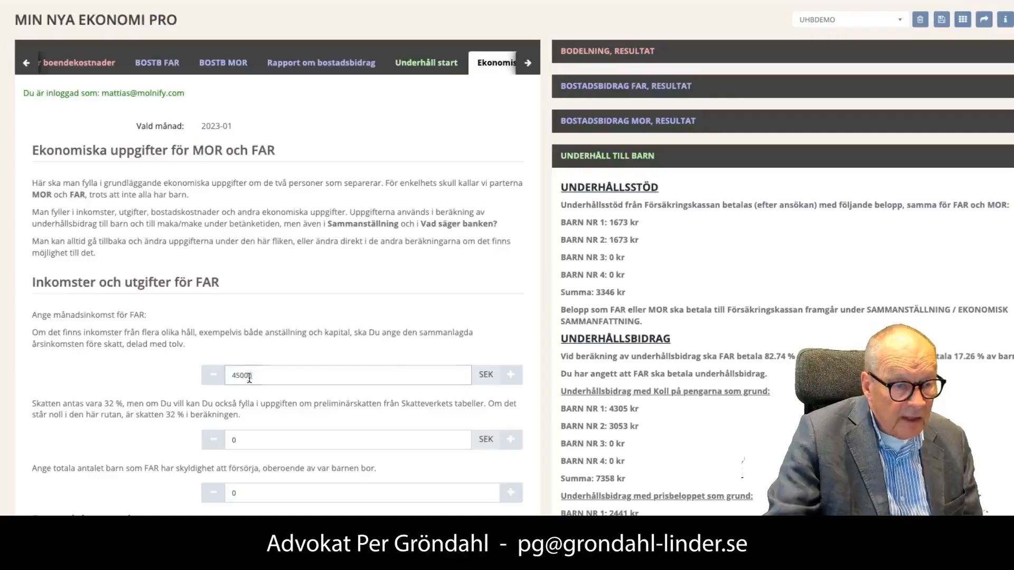
drag(252, 377, 202, 387)
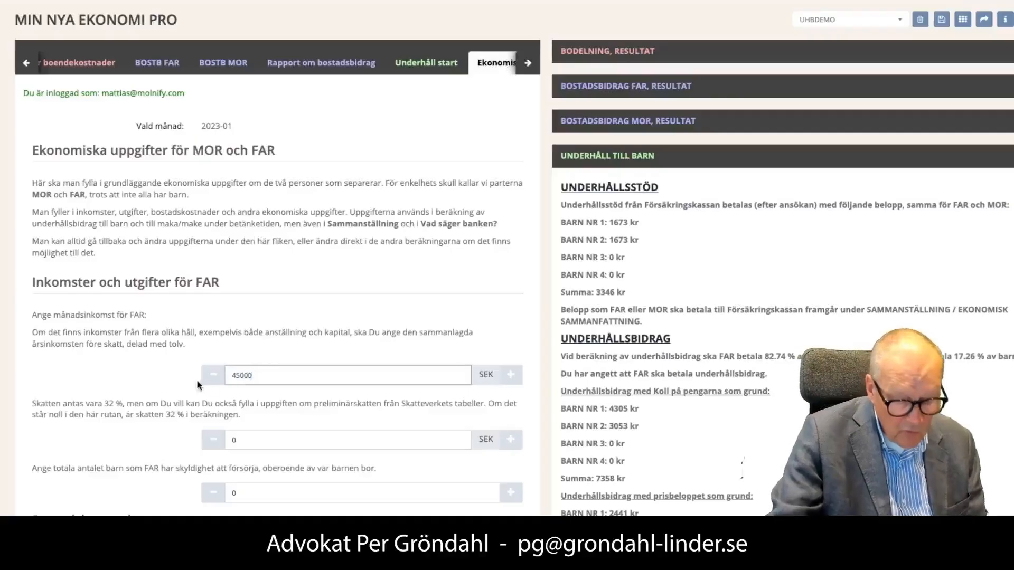
key(BackSpace)
key(BackSpace)
key(BackSpace)
key(BackSpace)
key(BackSpace)
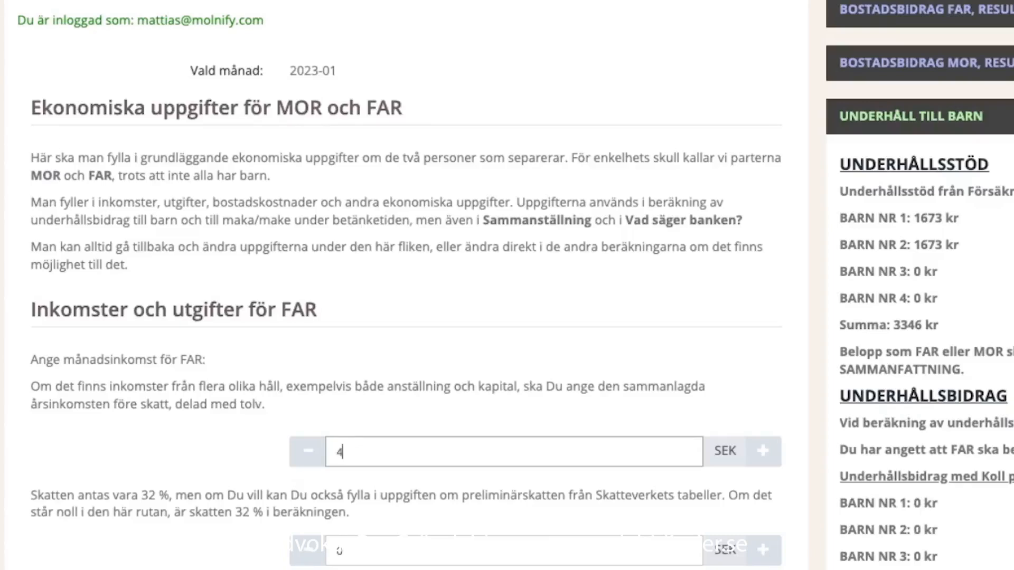
click(543, 346)
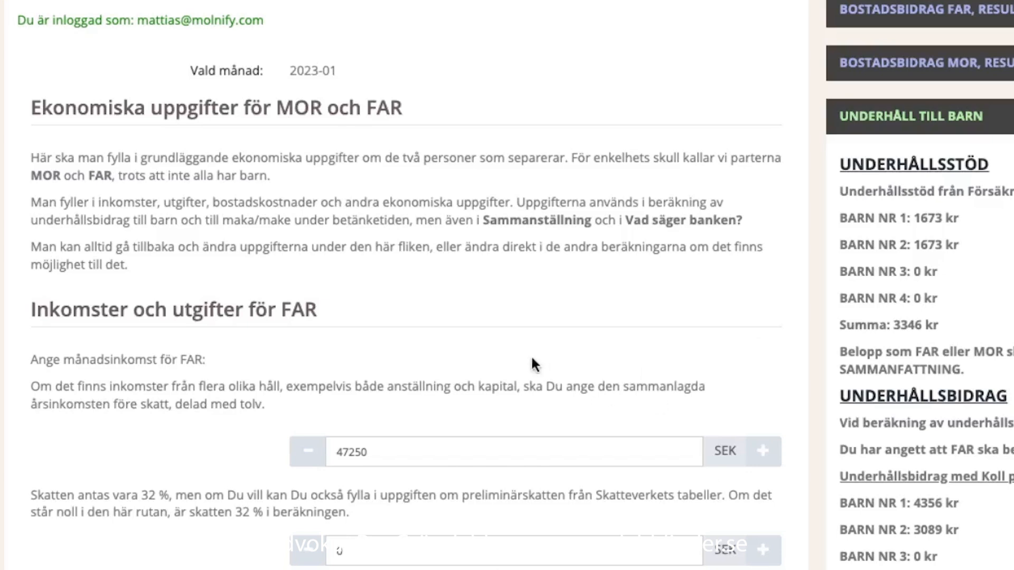
Set MOR's monthly income to 36750 SEK and save month 2023-01 from Underhåll start.
scroll(519, 359, down, 10)
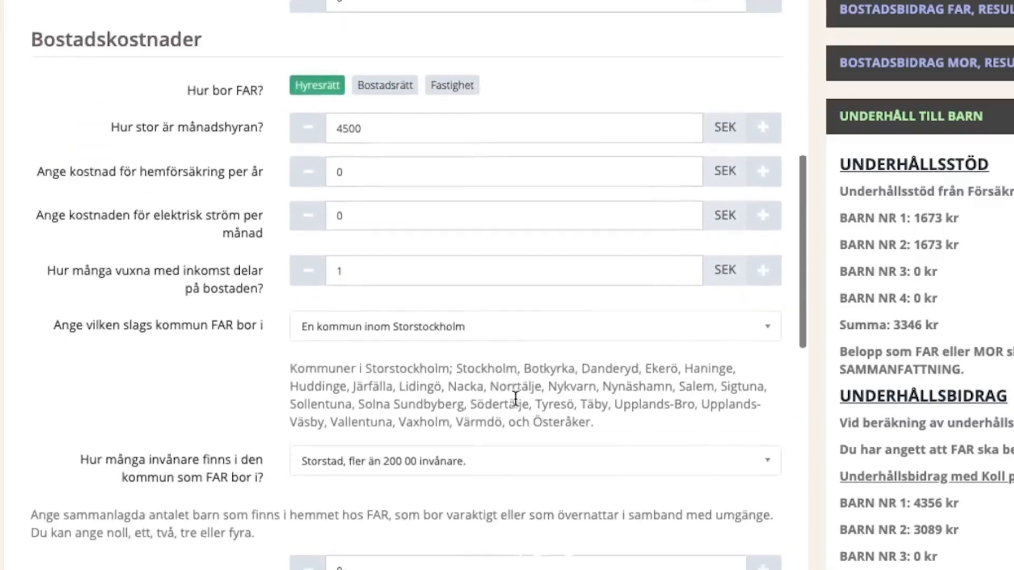
scroll(515, 397, down, 9)
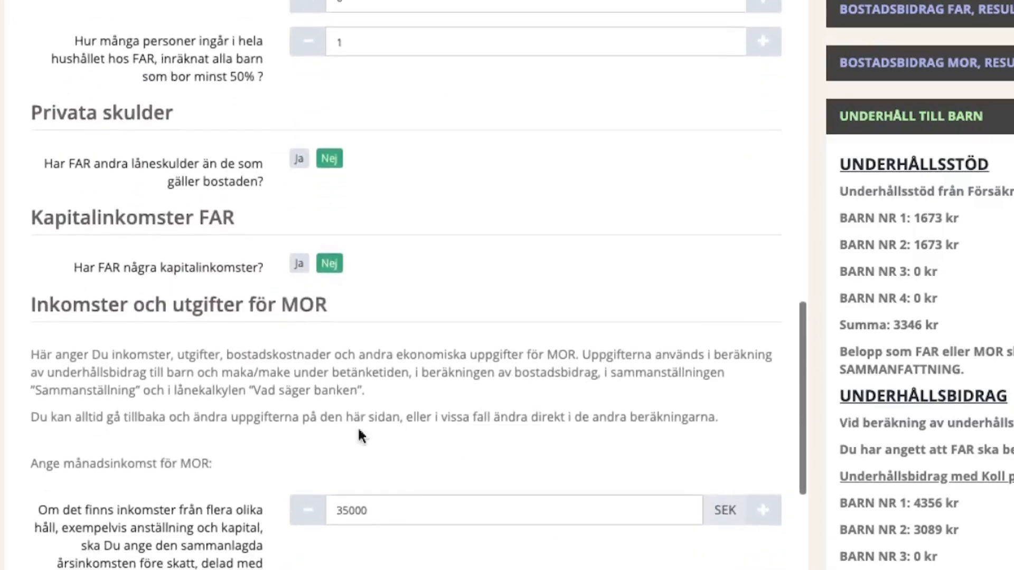
drag(376, 503, 412, 524)
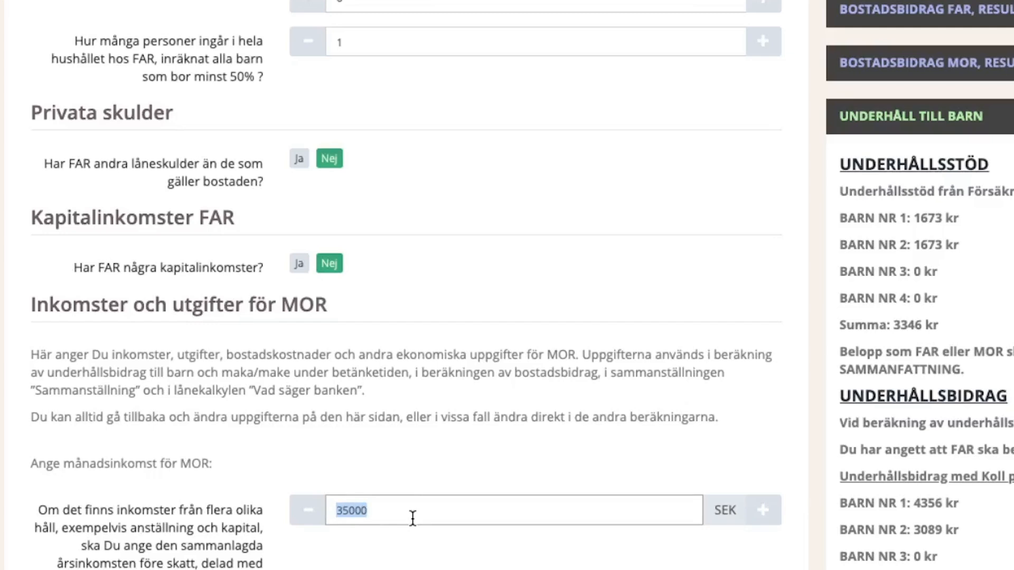
text(367)
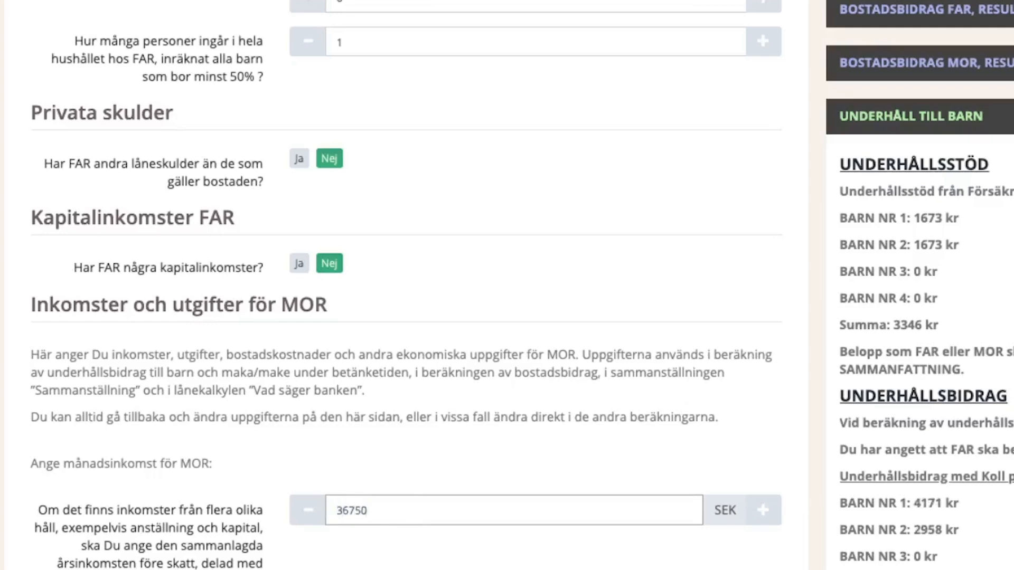
click(554, 231)
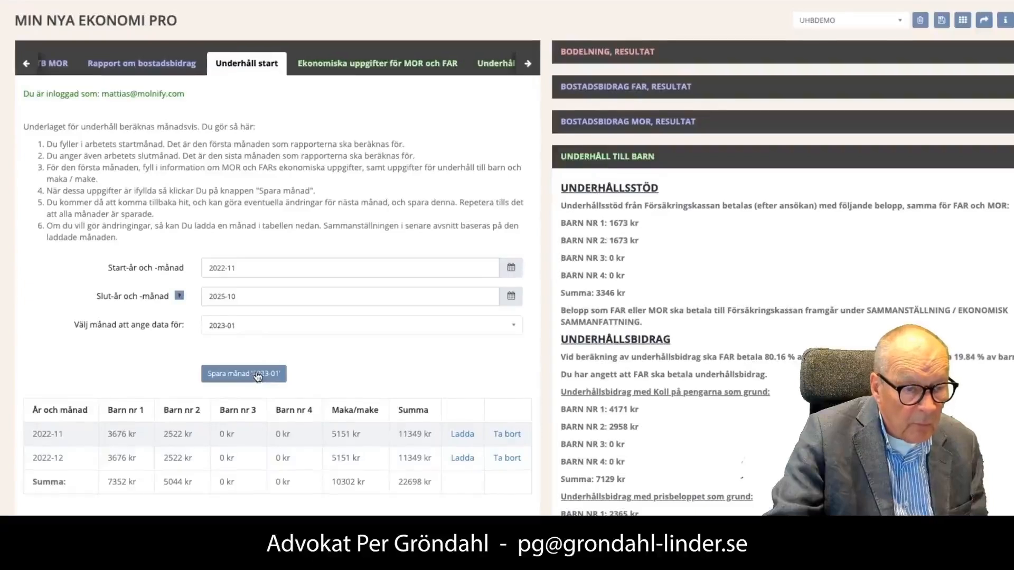
click(257, 374)
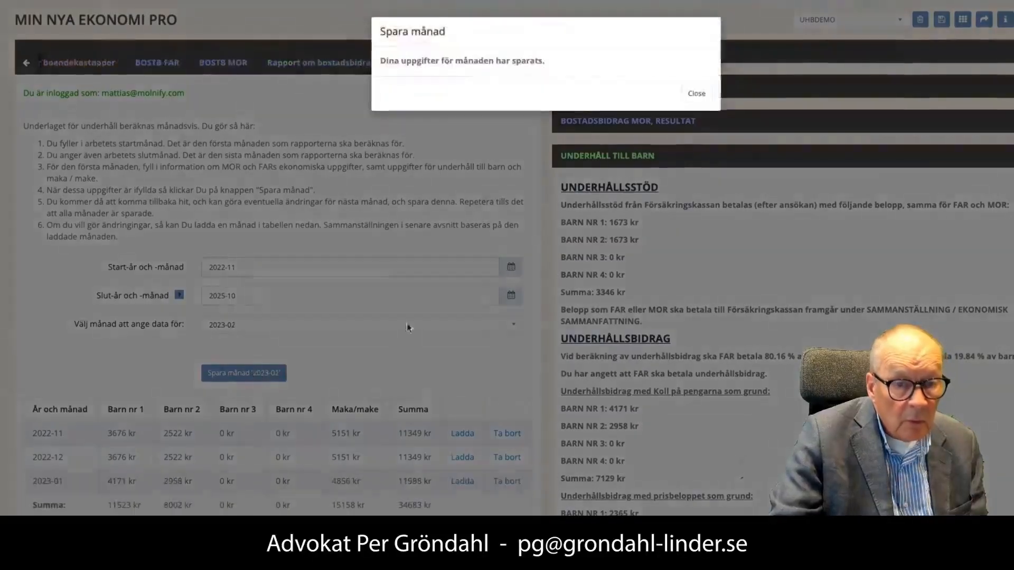
Save the support data for month 2023-02 and close the confirmations.
click(700, 94)
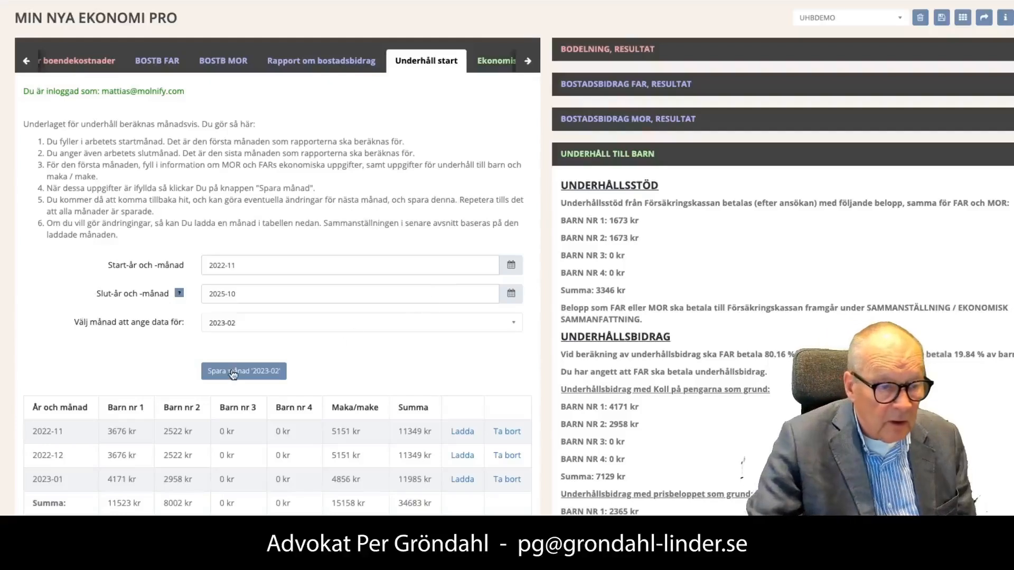
click(238, 371)
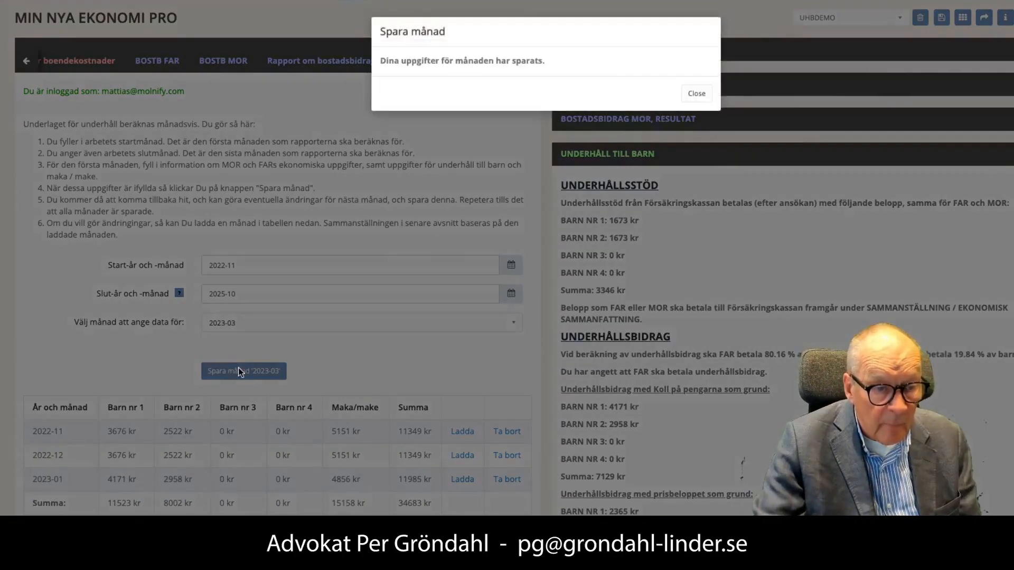
click(695, 93)
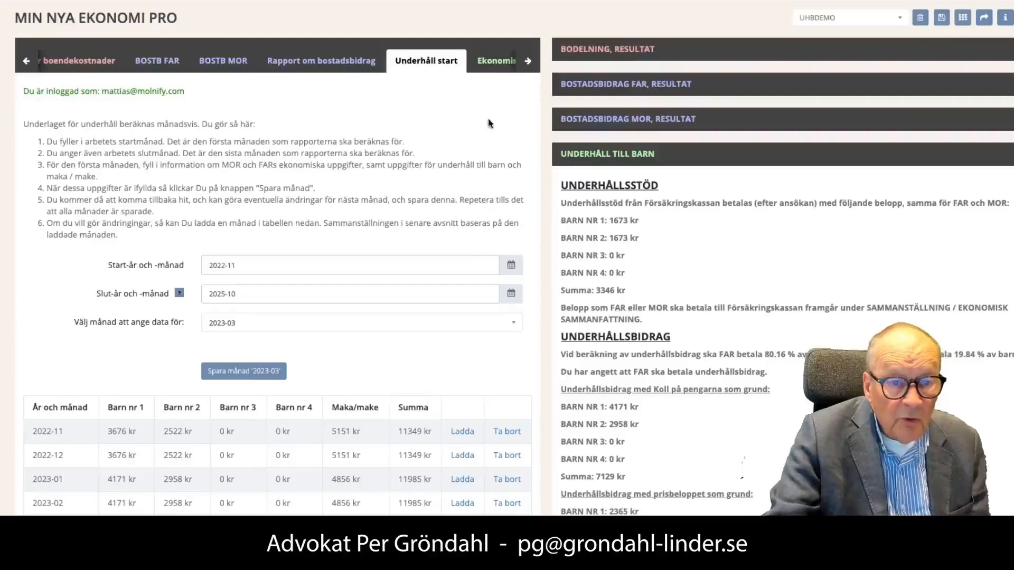
Set child no. 1's age to 10 for month 2023-03 in the Underhåll till barn section.
click(528, 60)
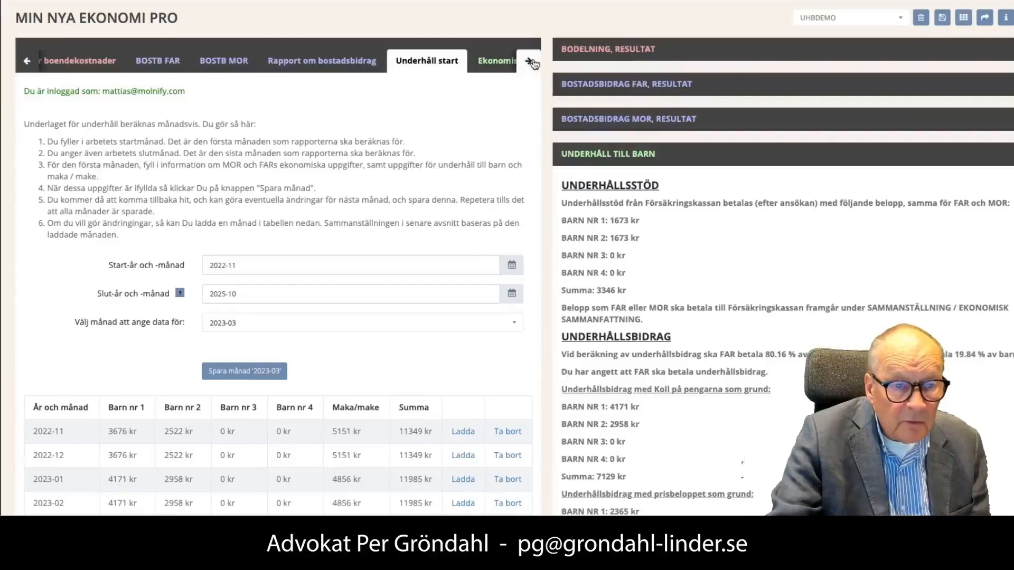
click(207, 62)
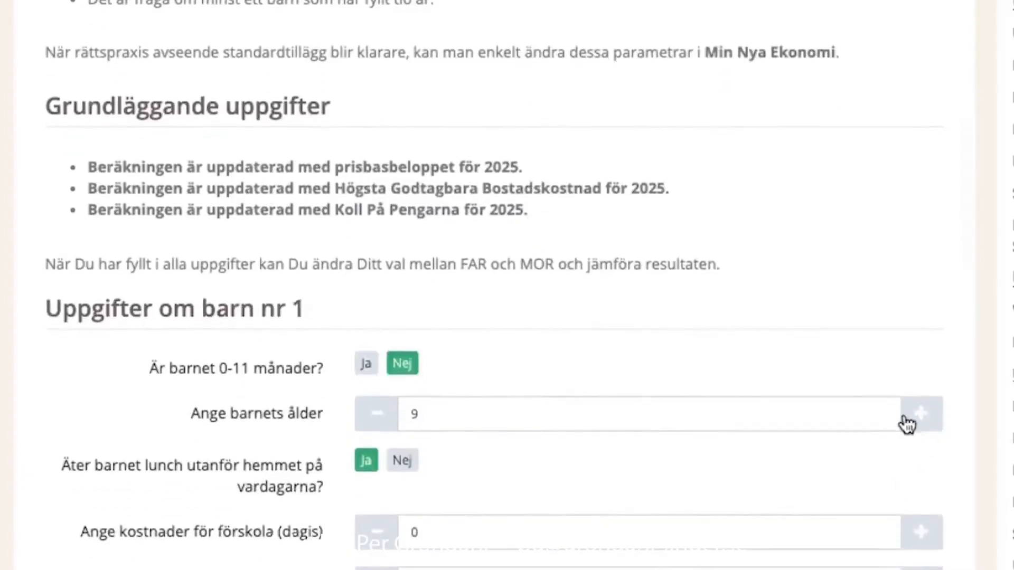
click(921, 415)
scroll(924, 415, up, 1)
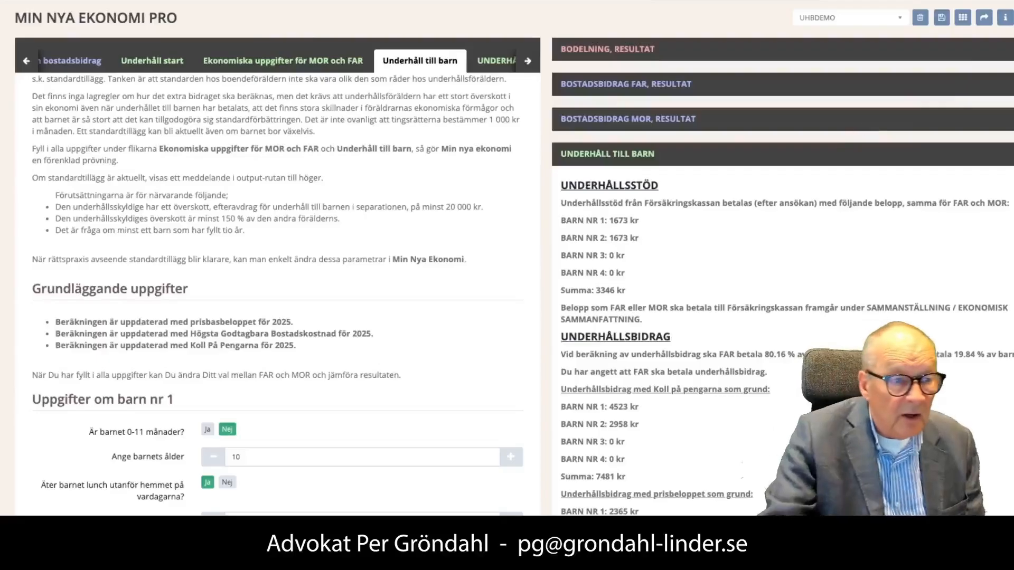
Save month 2023-03 from Underhåll start, close the confirmation and show the table of saved months.
click(157, 59)
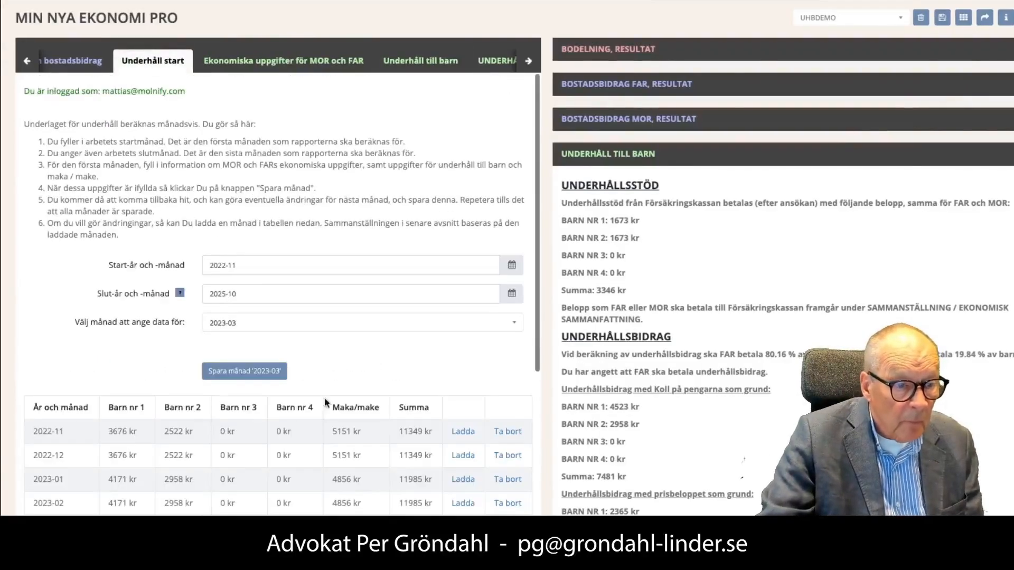
click(256, 371)
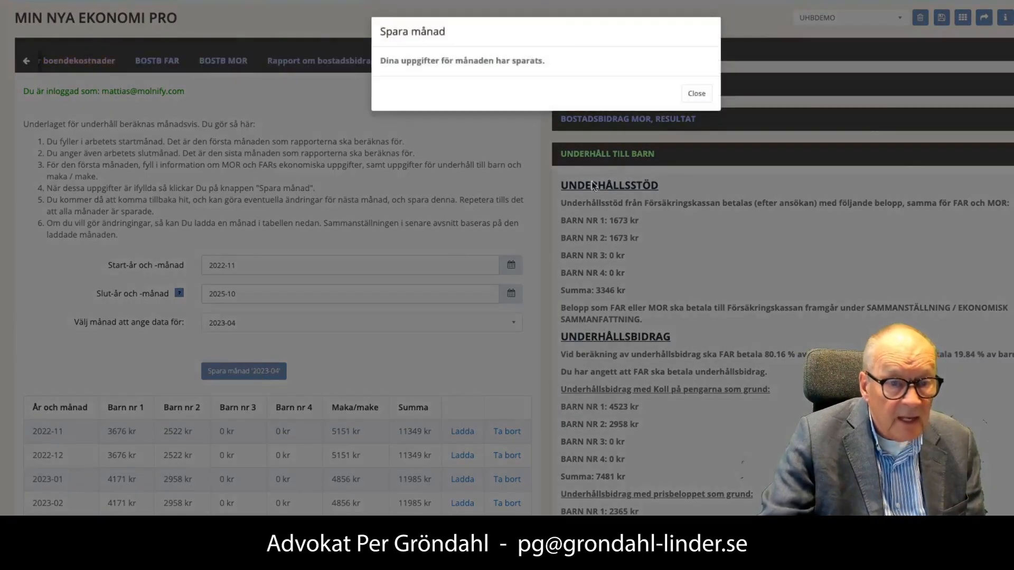
click(695, 93)
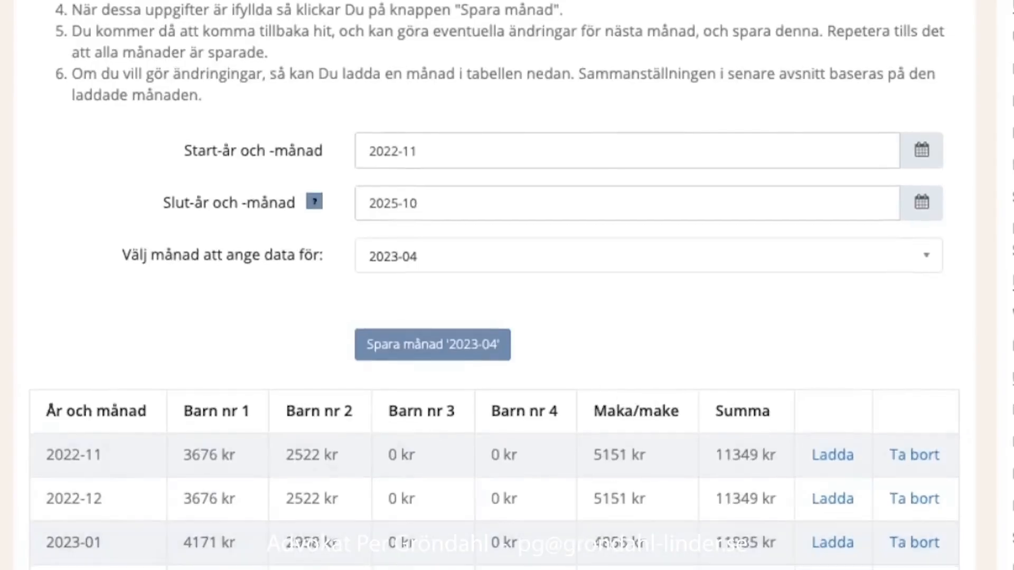
scroll(710, 391, down, 5)
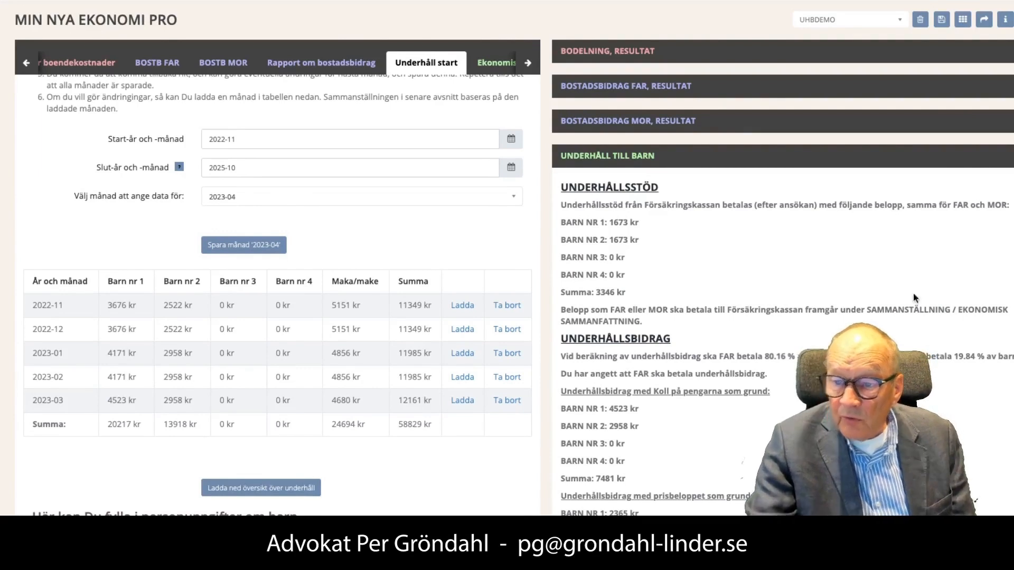
Set FAR's monthly rent to 7850 SEK for month 2023-04 in the economic details for MOR and FAR.
click(496, 62)
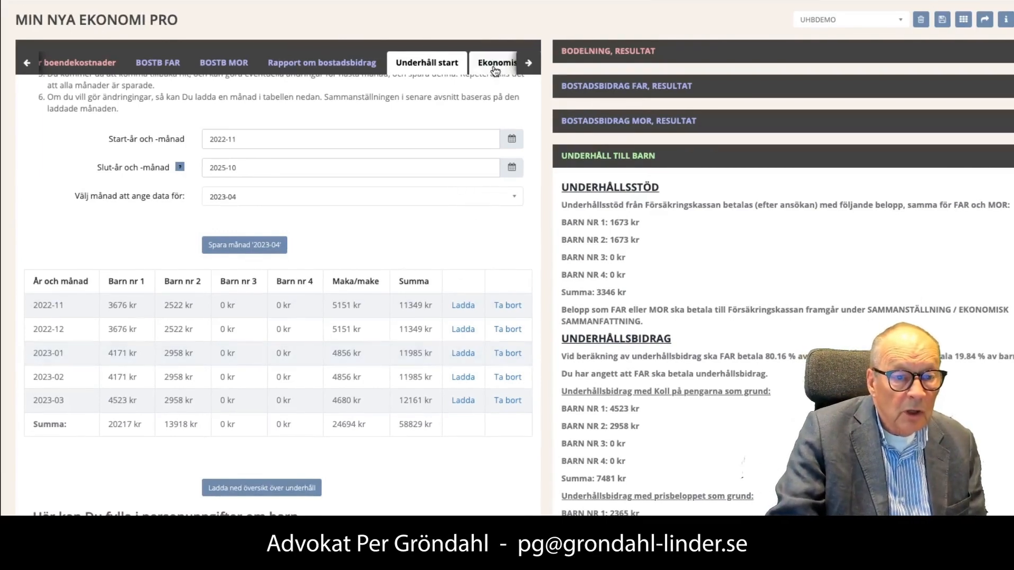
scroll(256, 443, down, 2)
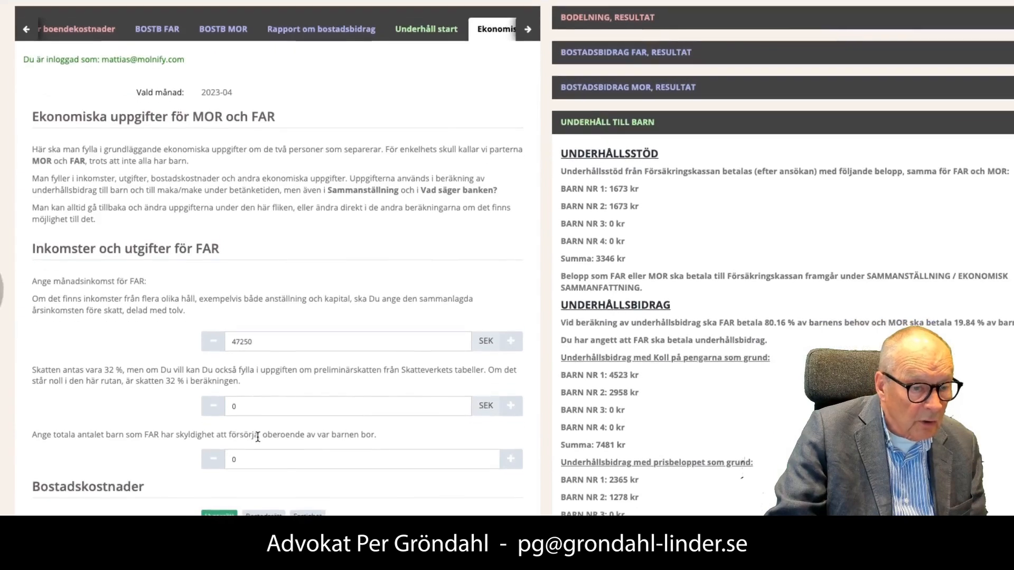
scroll(422, 283, down, 1)
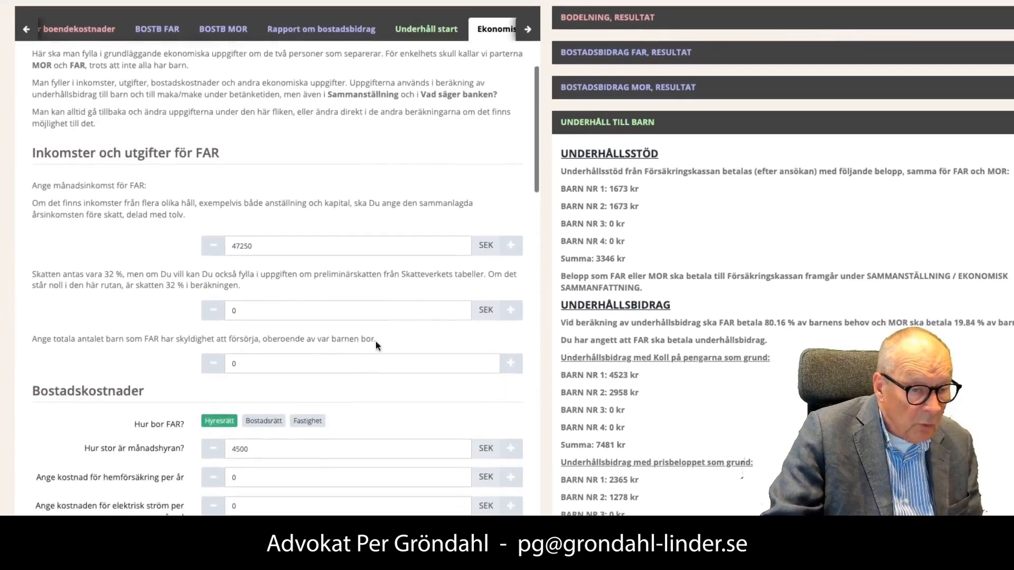
double_click(241, 449)
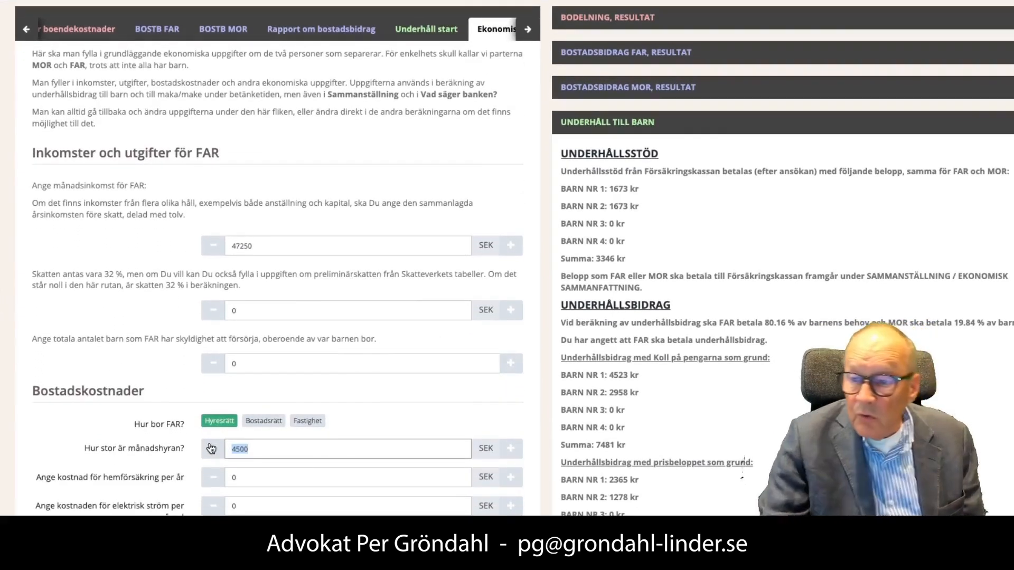
text(7850)
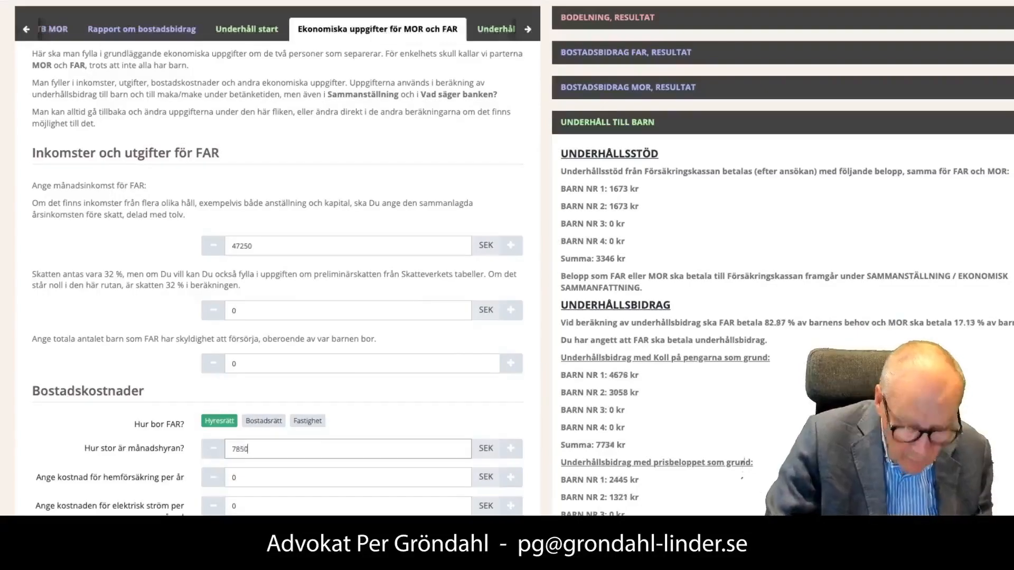
Try 2 adults with income sharing FAR's home, and return the number to 1.
scroll(323, 463, down, 1)
scroll(323, 462, down, 1)
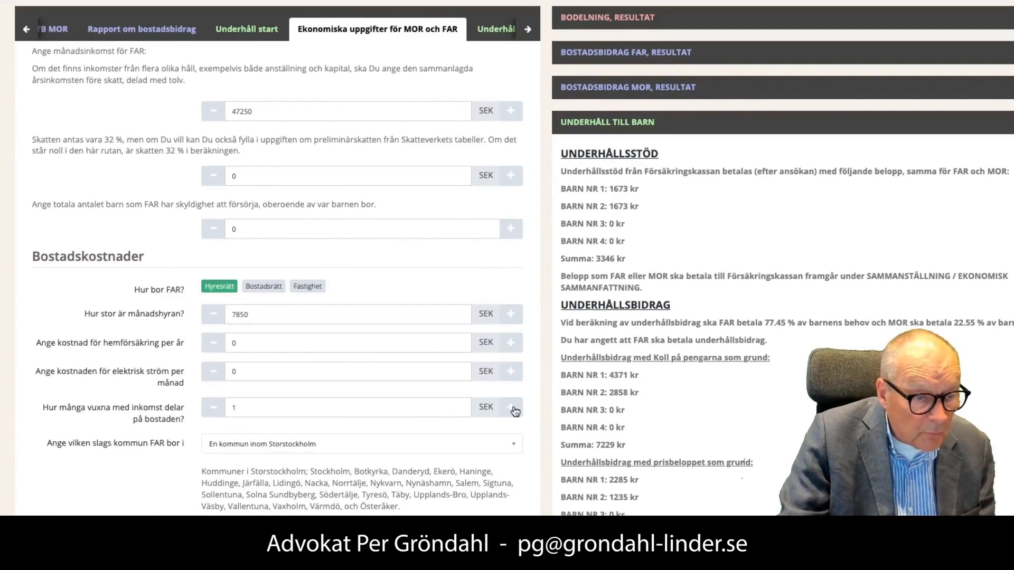
click(511, 407)
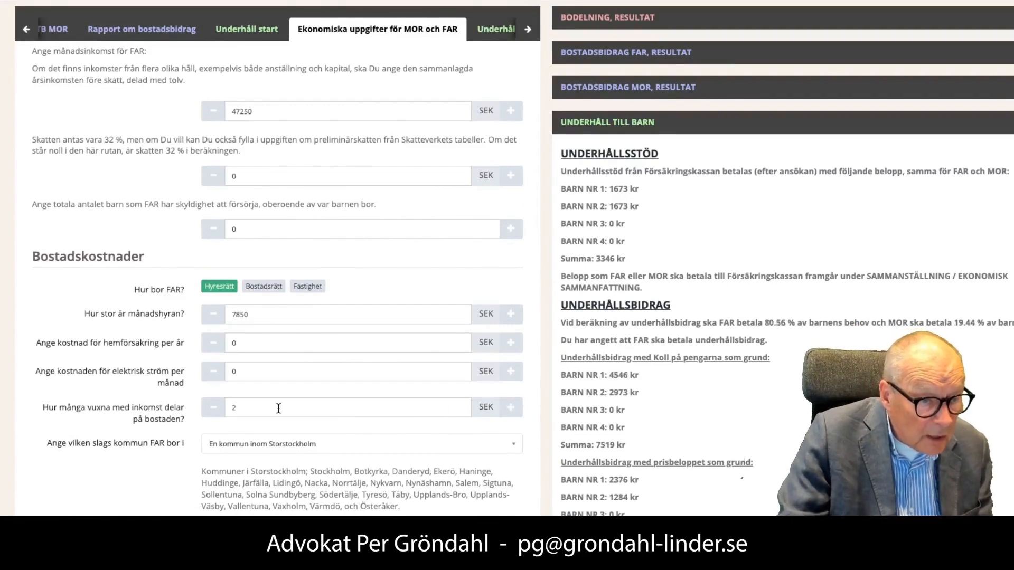
click(207, 409)
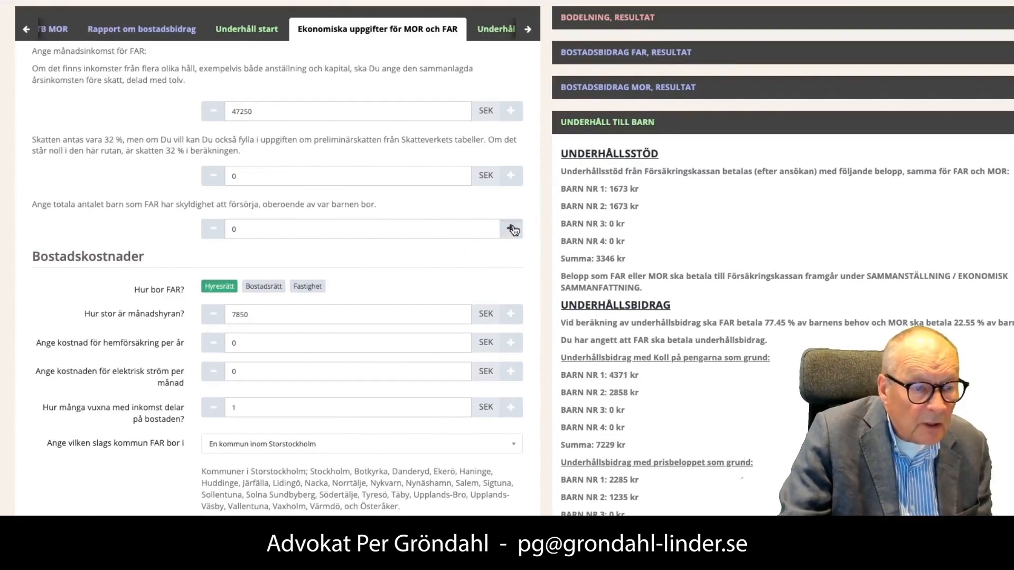
Set the number of children FAR must support to 2 and the number of children staying in FAR's home to 1.
scroll(321, 442, down, 3)
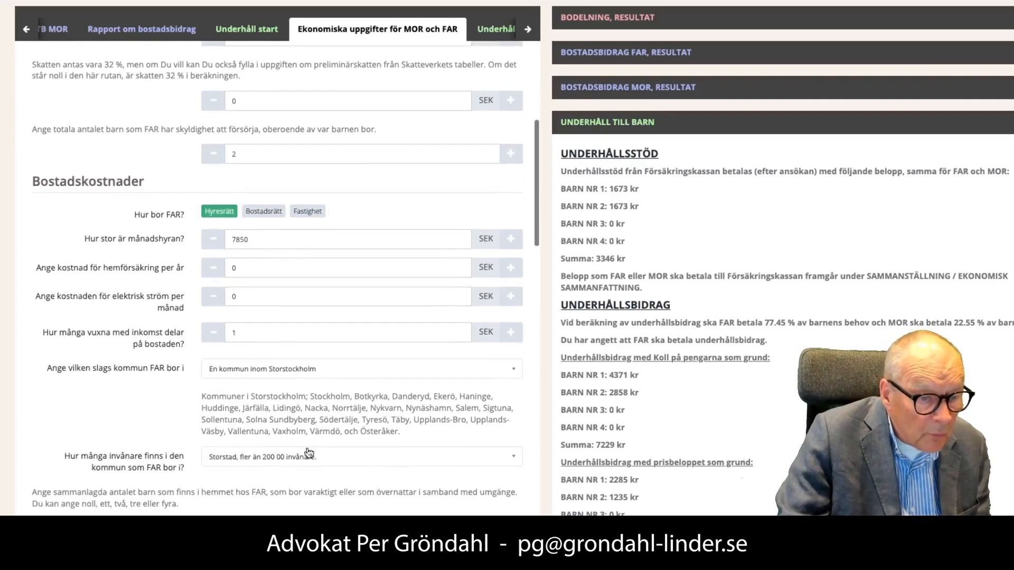
click(921, 199)
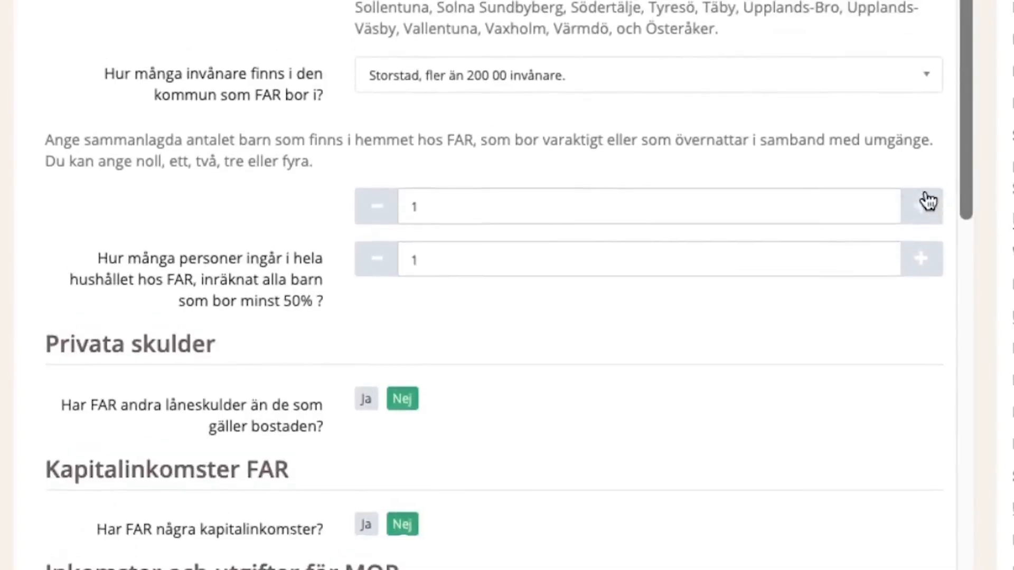
scroll(922, 199, down, 5)
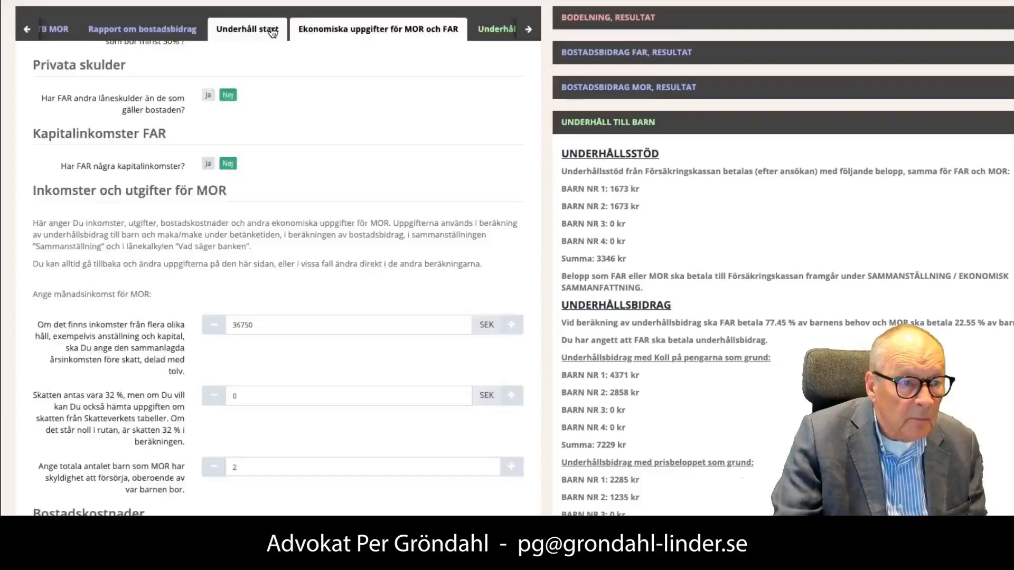
Save the support data for months 2023-04 and 2023-05 from Underhåll start.
click(246, 29)
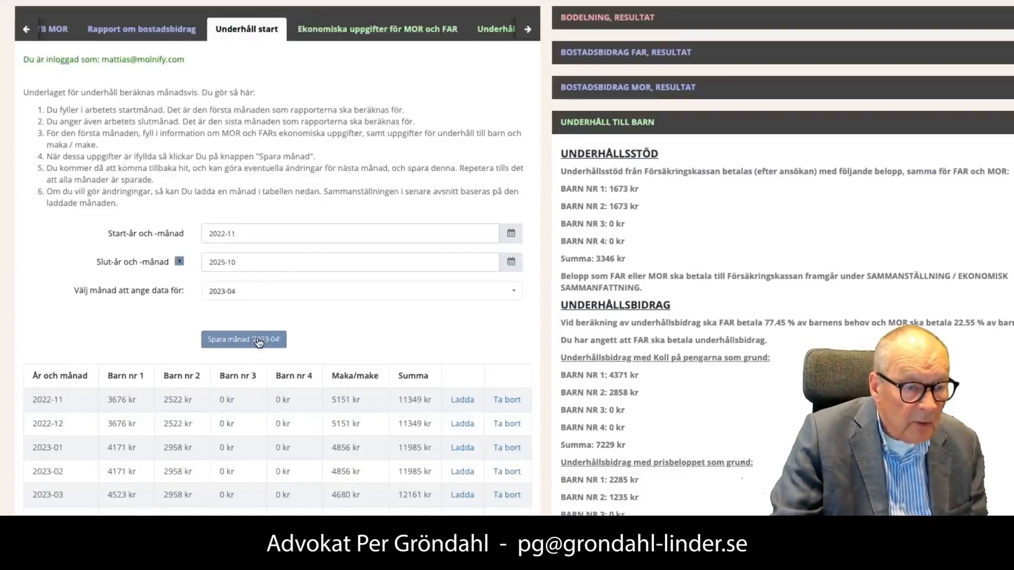
click(258, 340)
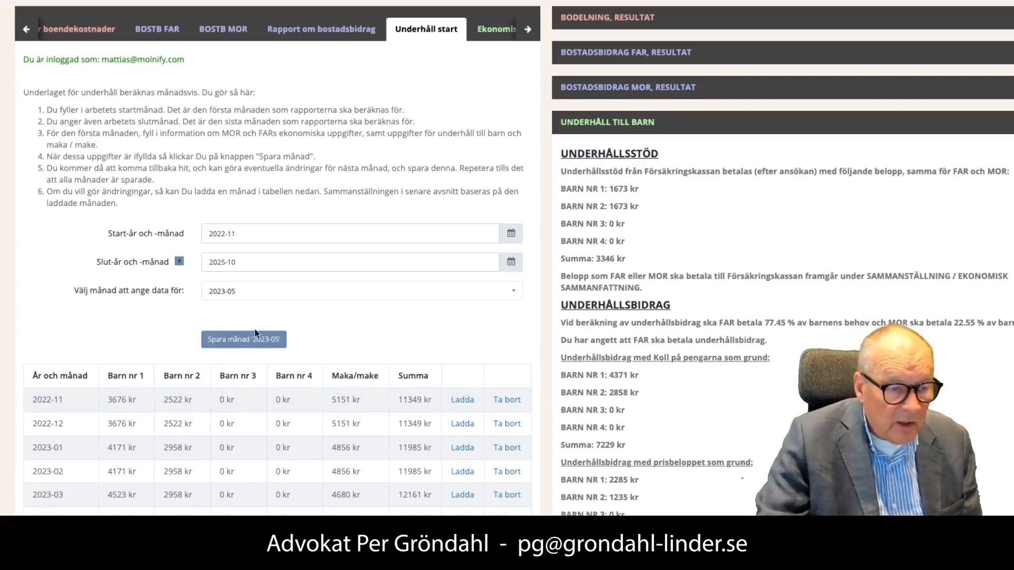
click(219, 342)
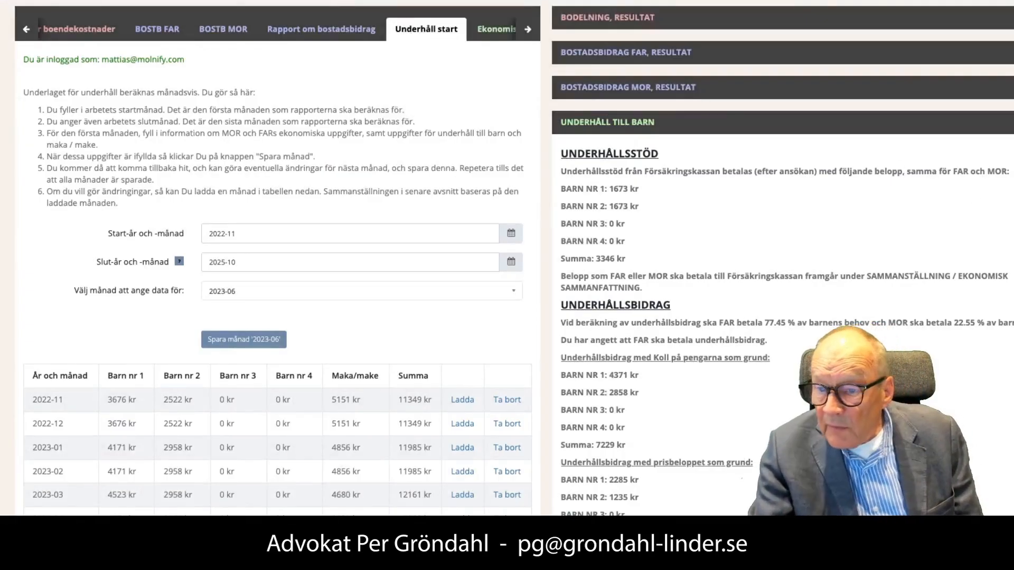
Set child no. 1's weekday lunch outside the home to Nej for month 2023-06 in Underhåll till barn.
click(502, 29)
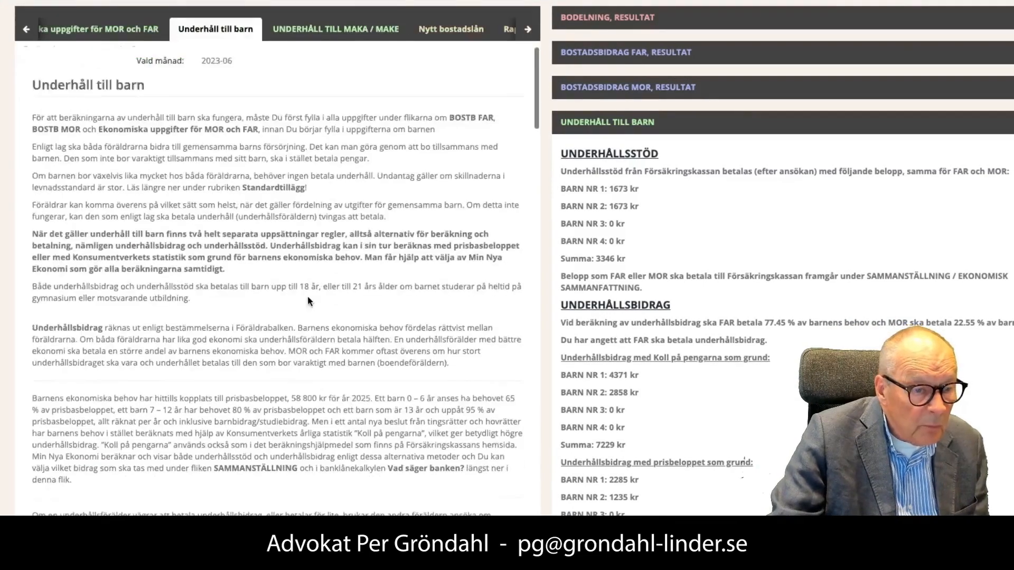
scroll(309, 299, down, 1)
scroll(310, 304, down, 10)
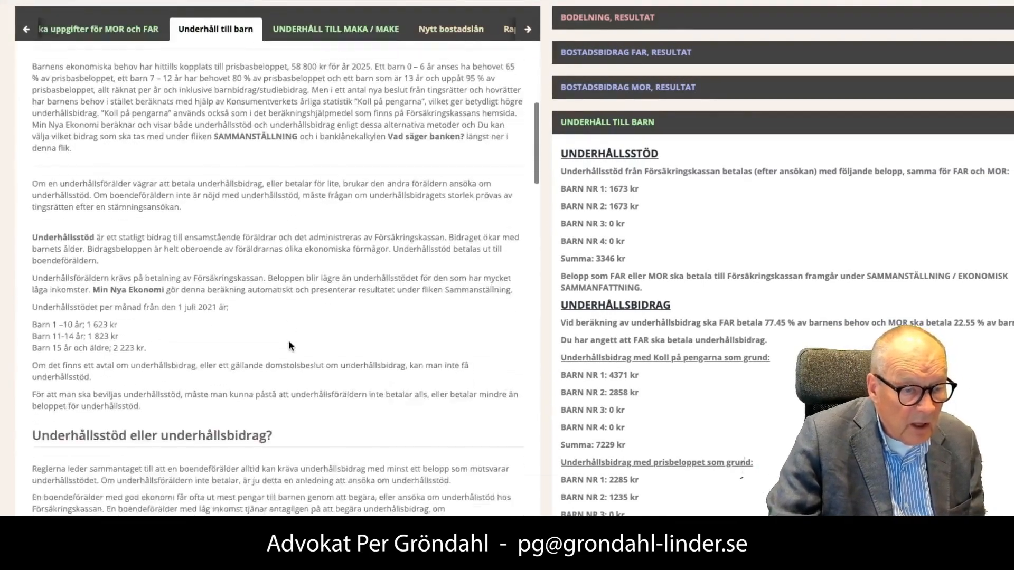
scroll(288, 341, down, 8)
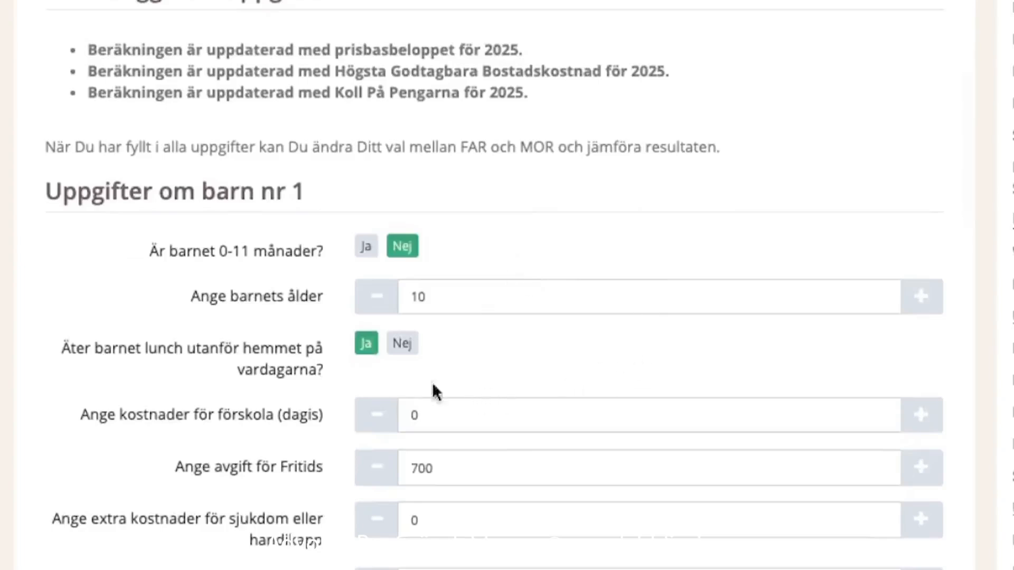
click(402, 348)
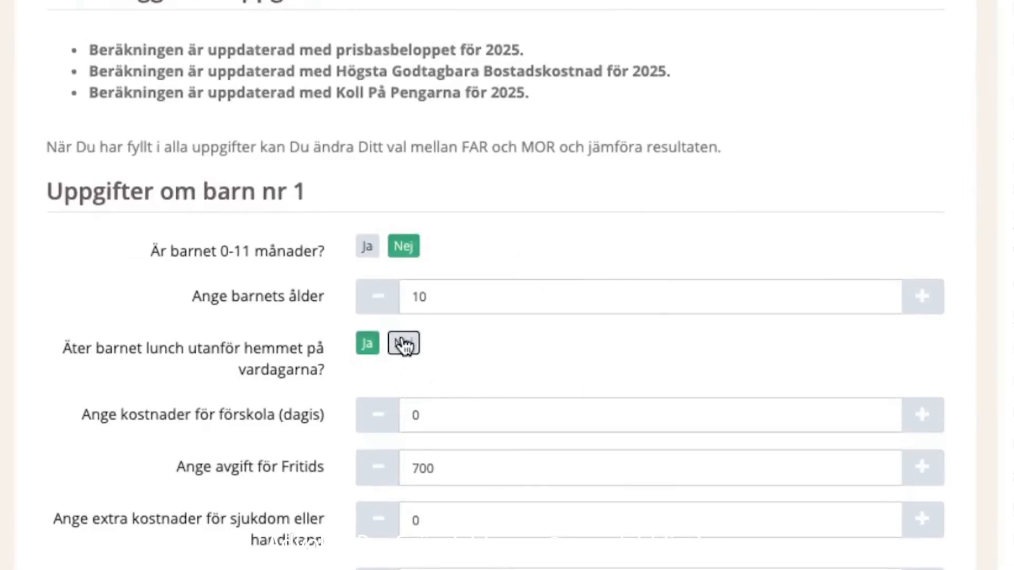
scroll(402, 339, up, 1)
click(400, 360)
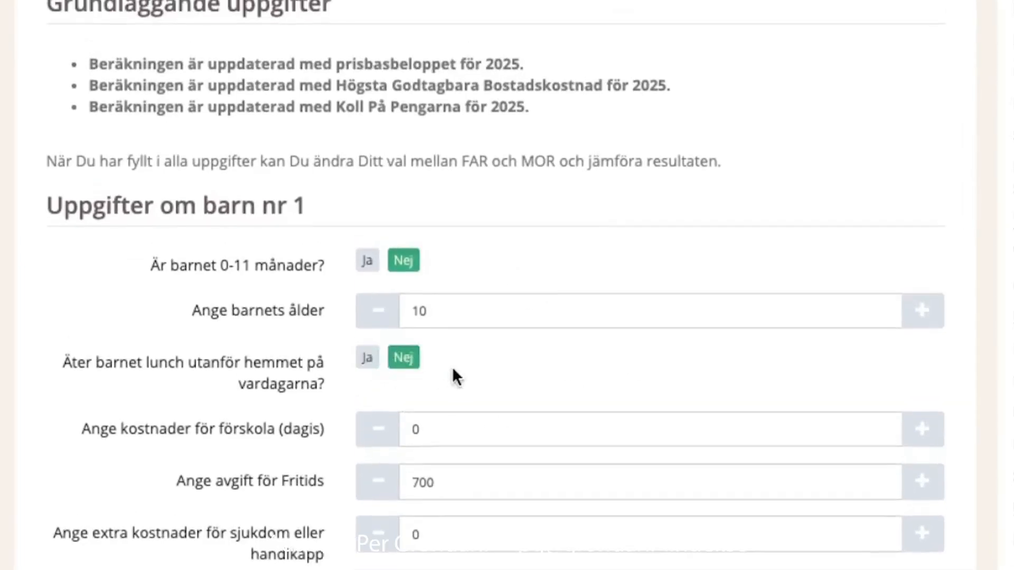
Record that child no. 1 stayed at least five consecutive full days with the paying parent, entering 20 days of contact.
scroll(550, 403, down, 2)
scroll(550, 403, down, 10)
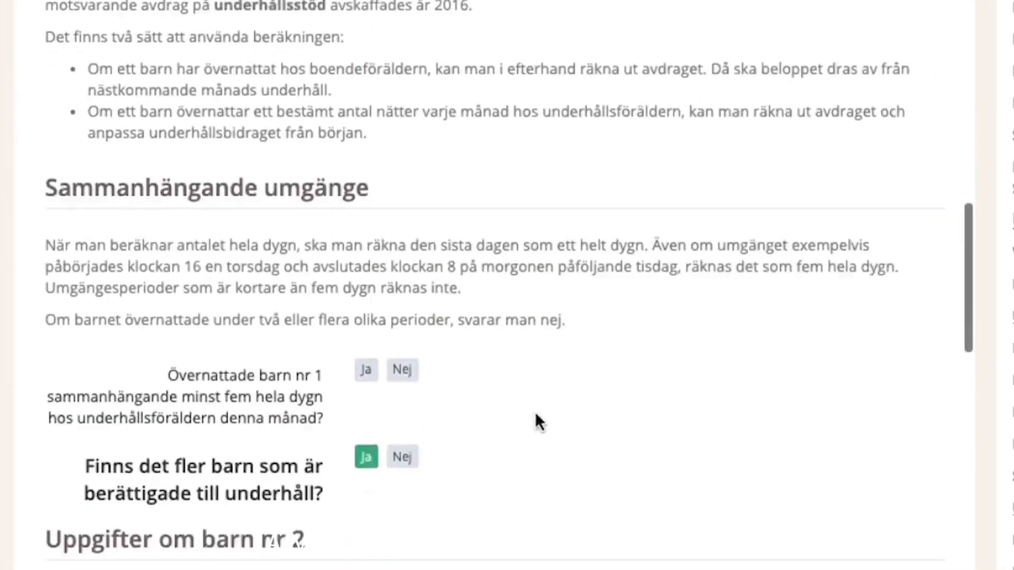
scroll(531, 408, down, 1)
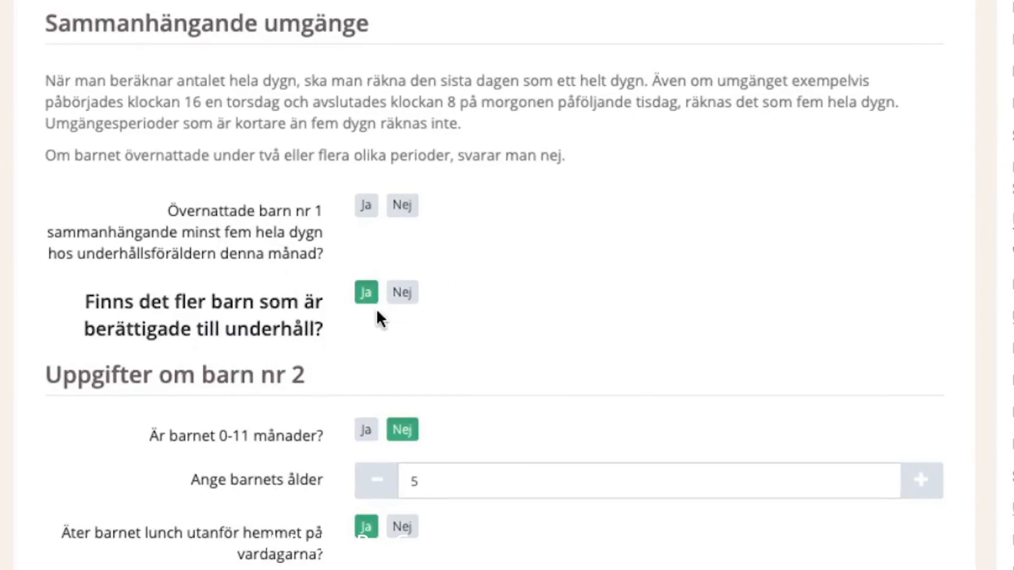
click(403, 207)
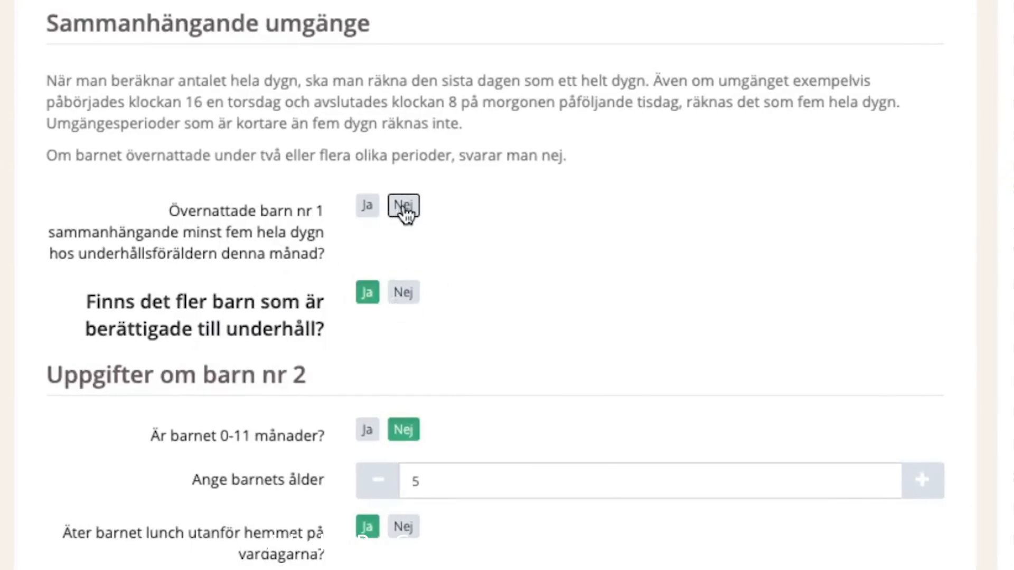
click(368, 208)
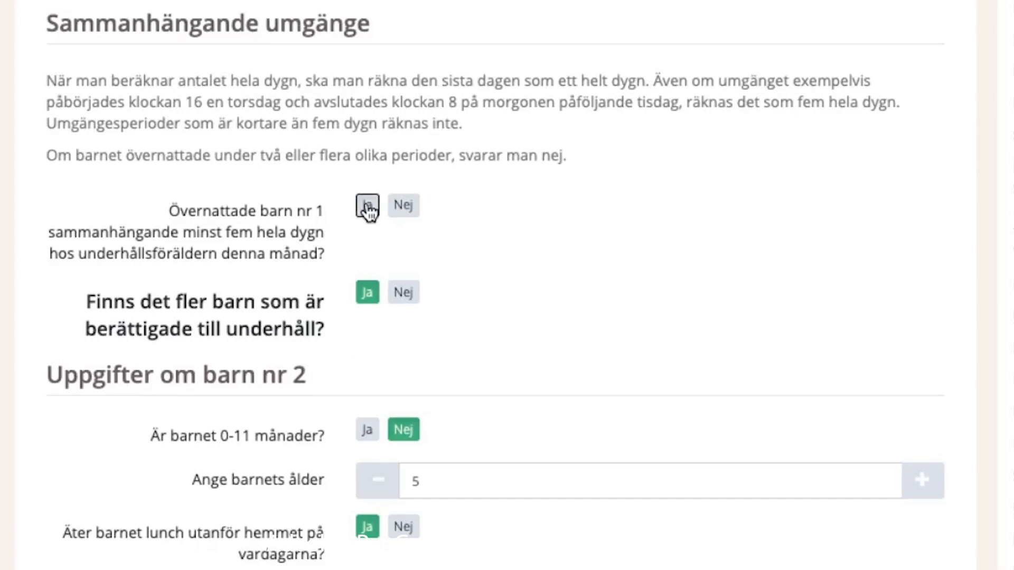
click(404, 302)
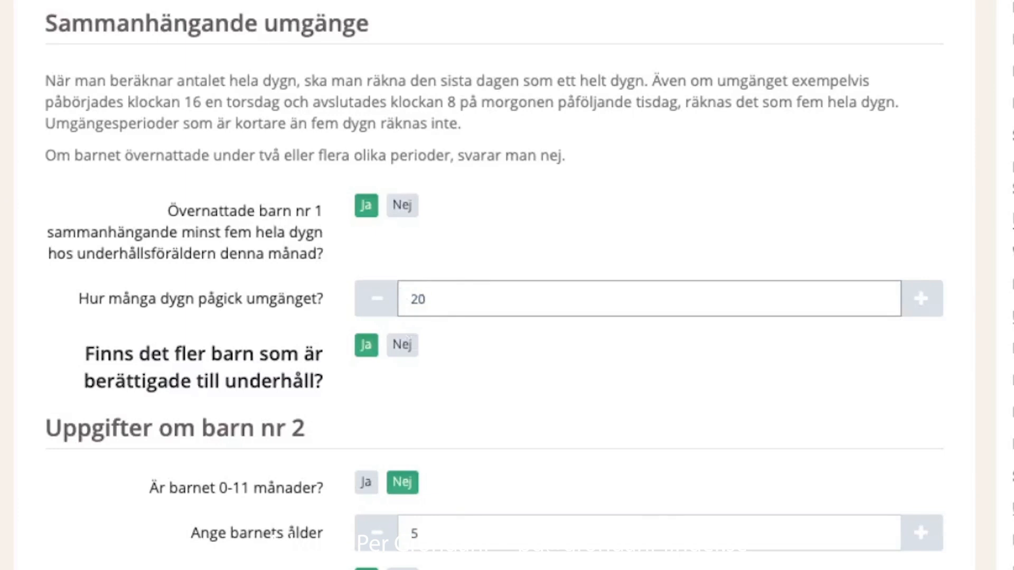
click(621, 417)
scroll(622, 412, down, 1)
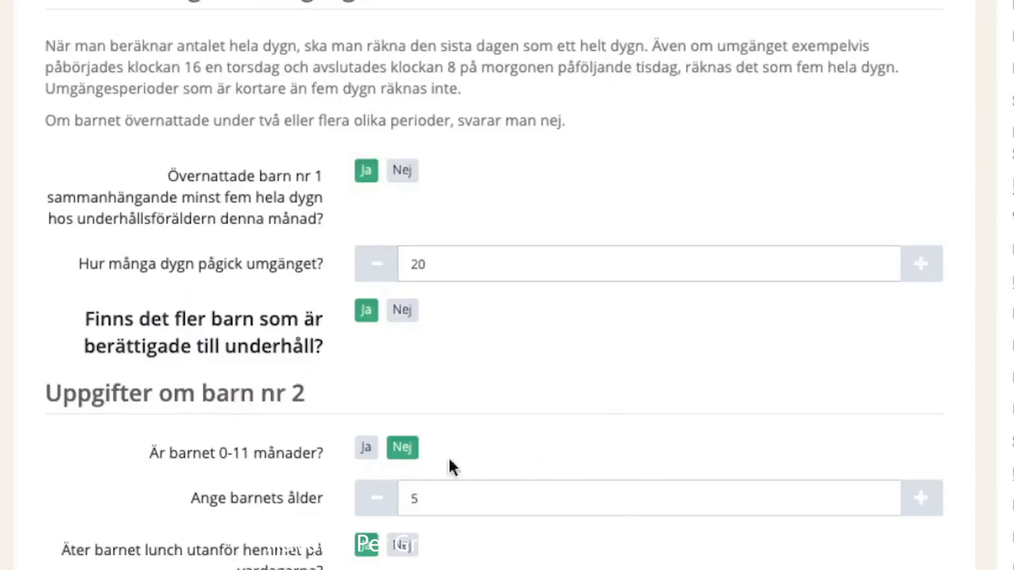
Set child no. 2's weekday lunch outside the home to Nej and record a continuous stay with the paying parent of 10 days.
click(403, 545)
scroll(467, 557, down, 7)
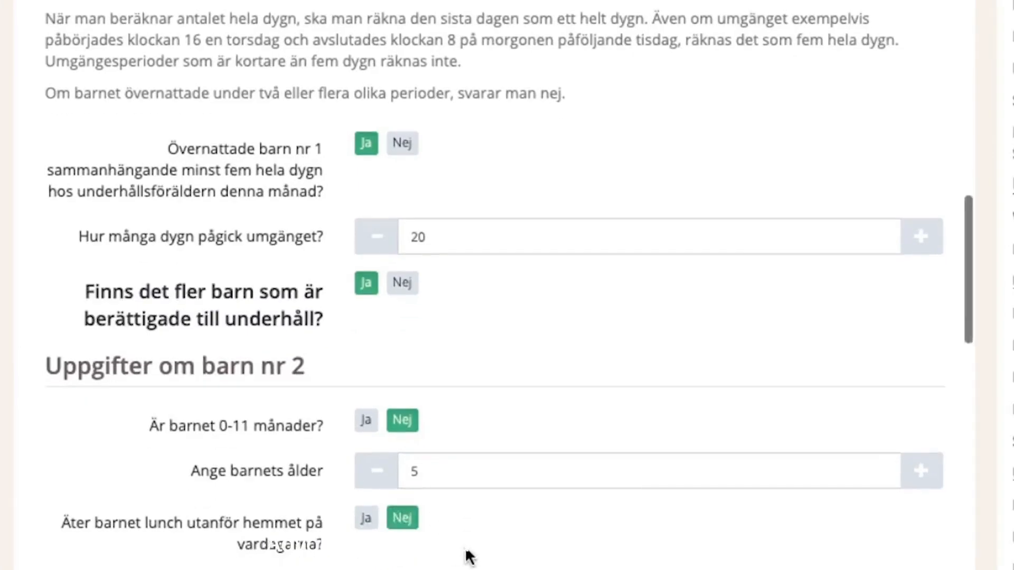
scroll(460, 560, down, 10)
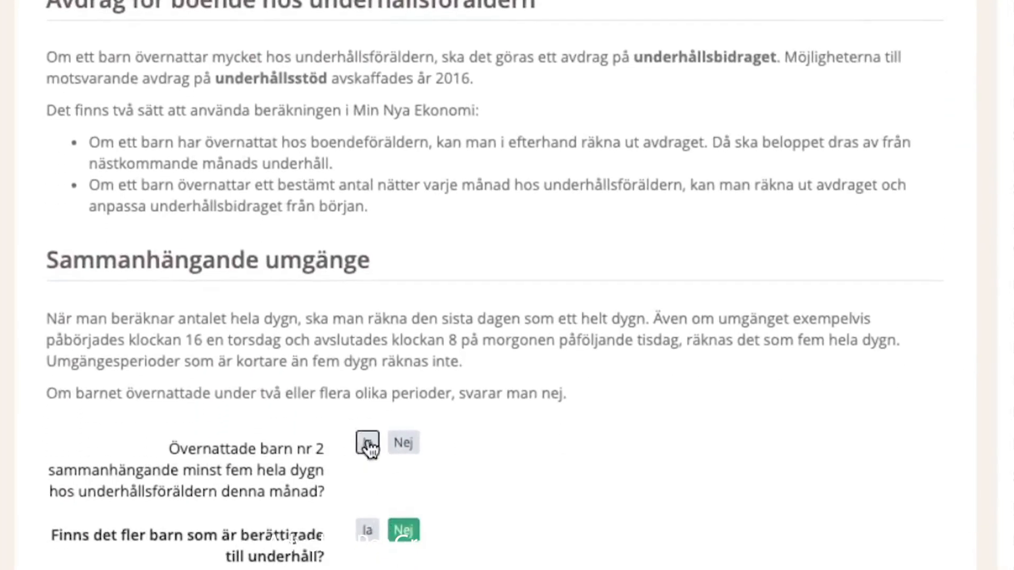
click(369, 449)
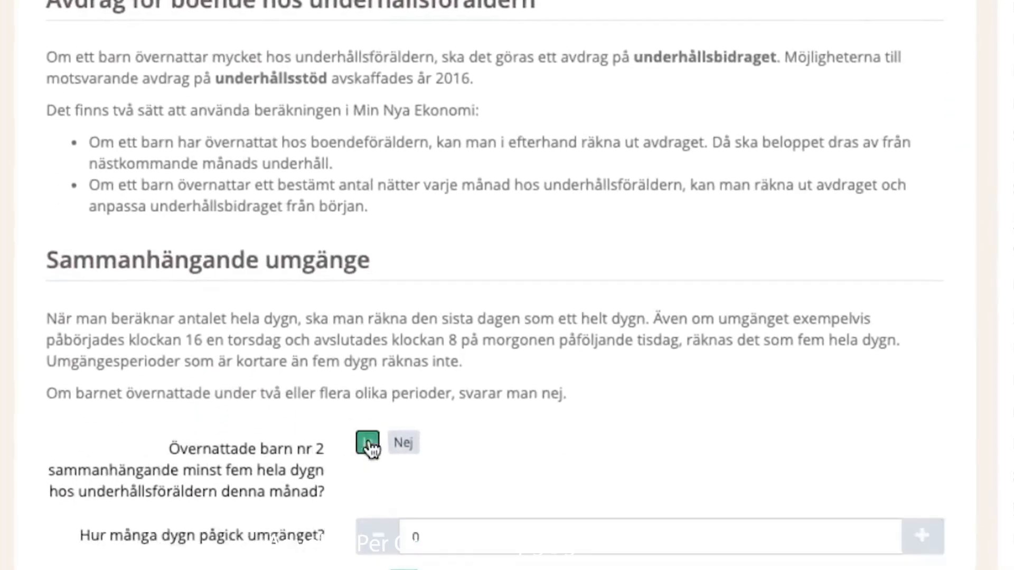
click(409, 533)
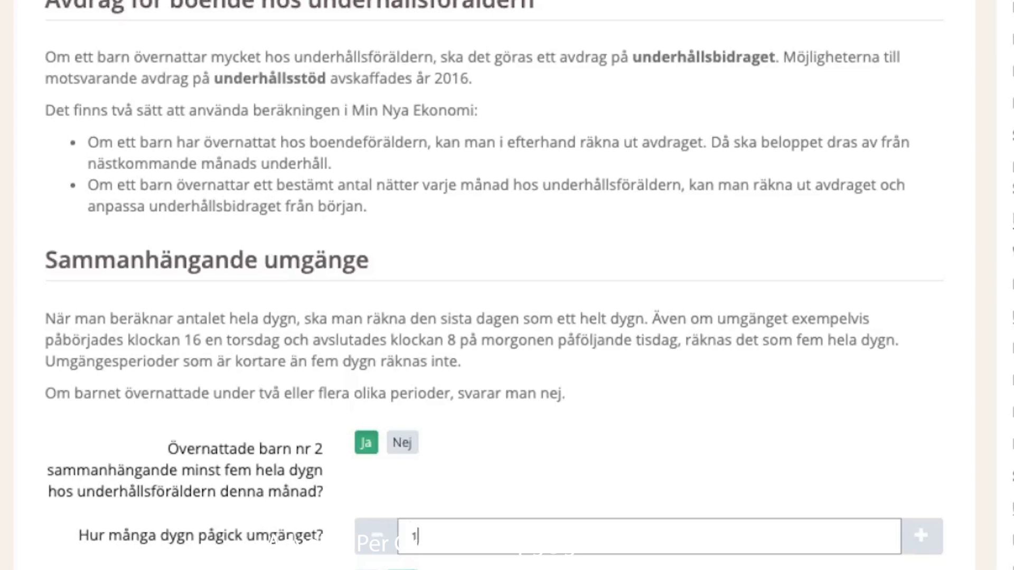
scroll(477, 543, down, 3)
click(513, 448)
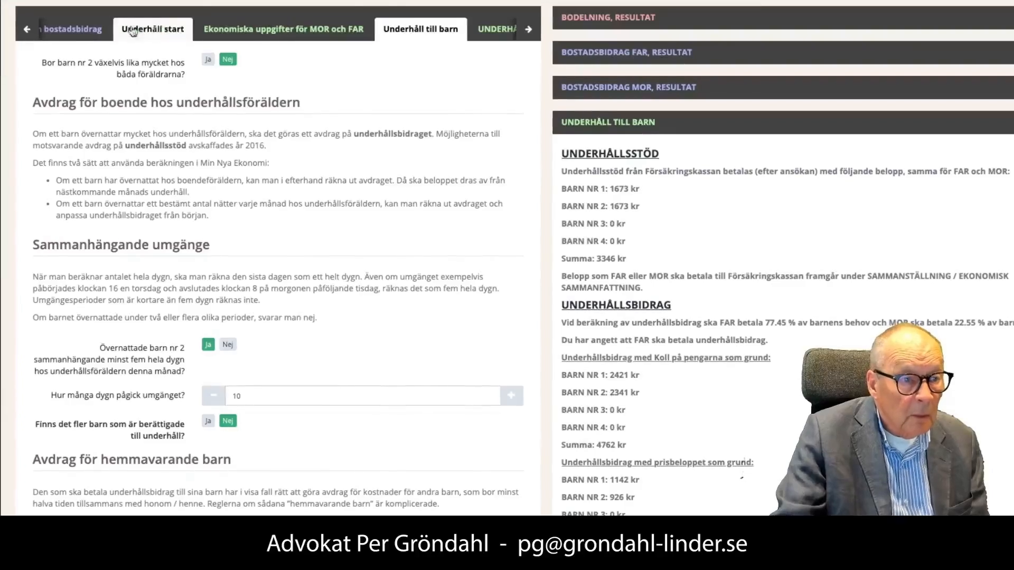
Save the support data for month 2023-06 from Underhåll start and review the monthly summary table.
click(157, 26)
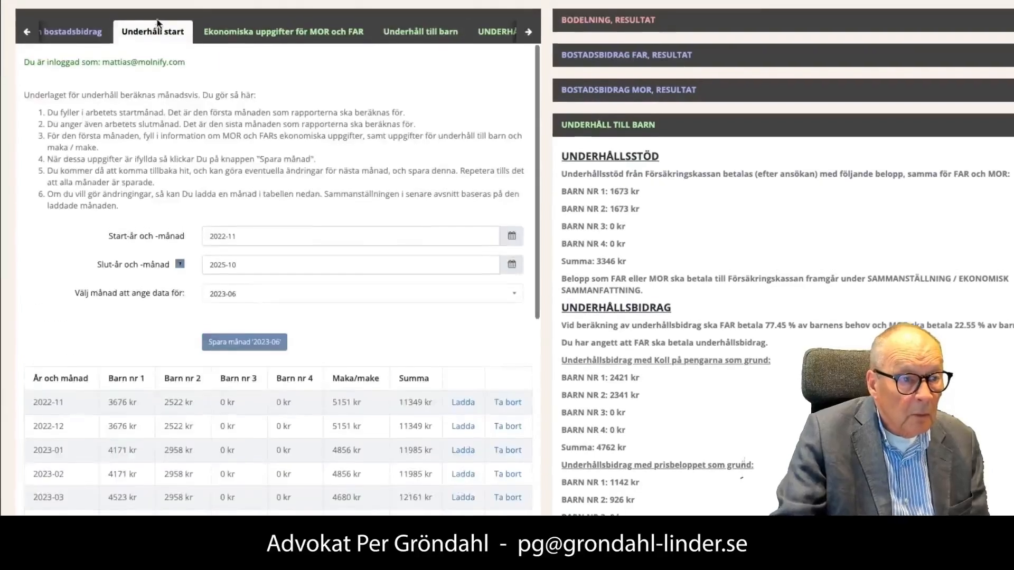
click(231, 342)
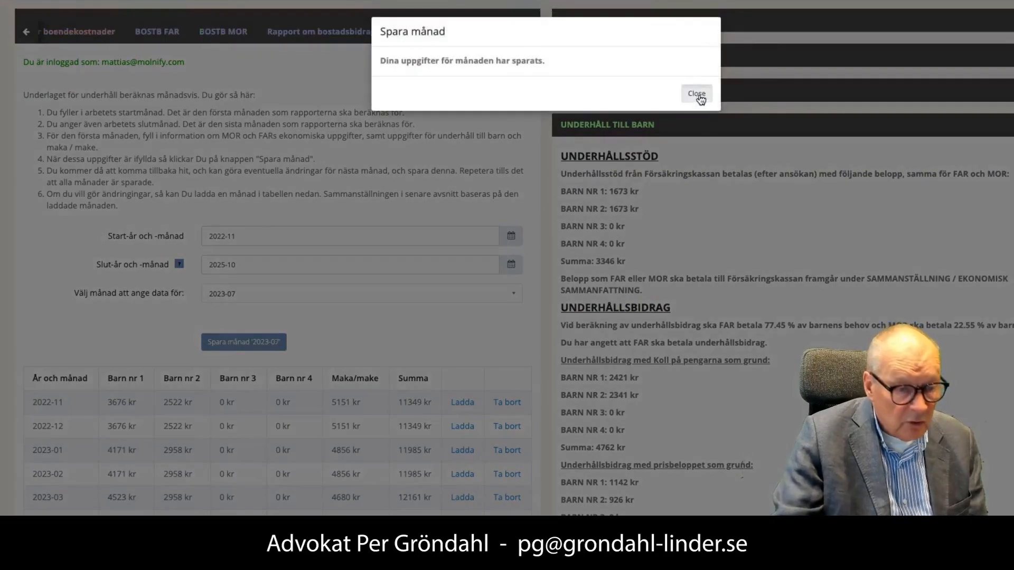
click(696, 96)
scroll(183, 449, down, 3)
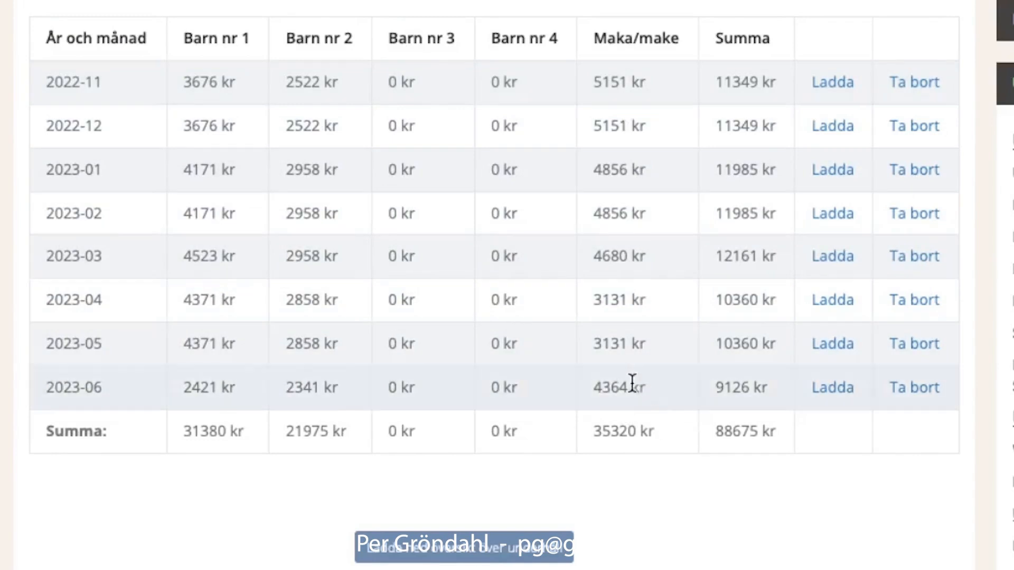
scroll(636, 387, down, 3)
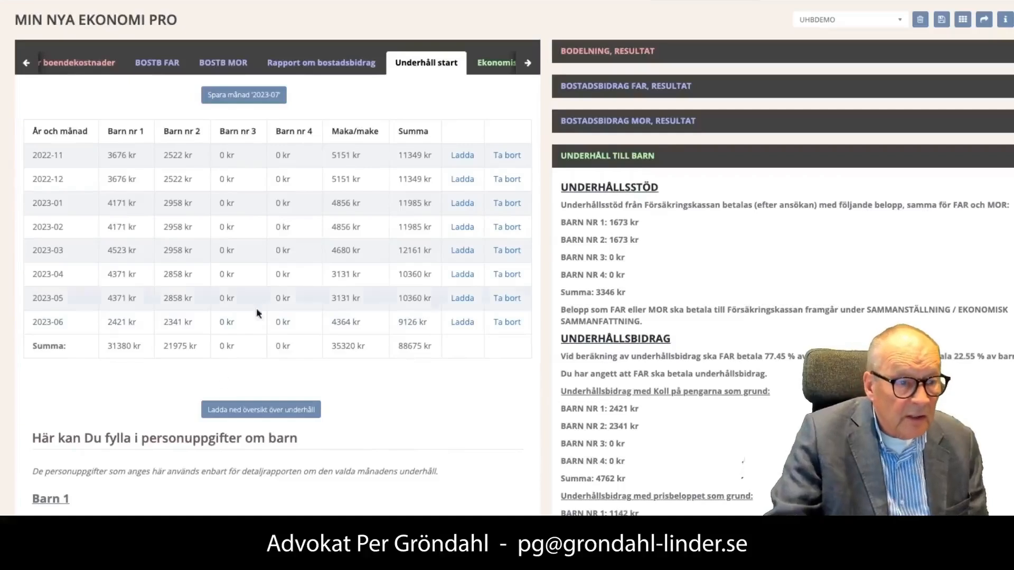
scroll(486, 370, up, 5)
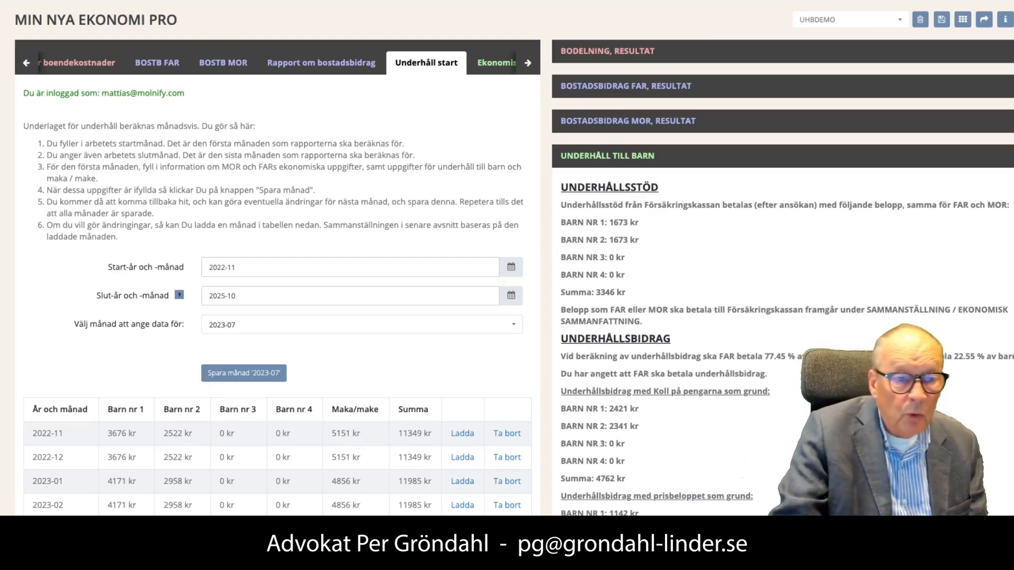
Set child no. 1's contact days to 8 for month 2023-07 in Underhåll till barn and save that month.
click(528, 62)
click(214, 63)
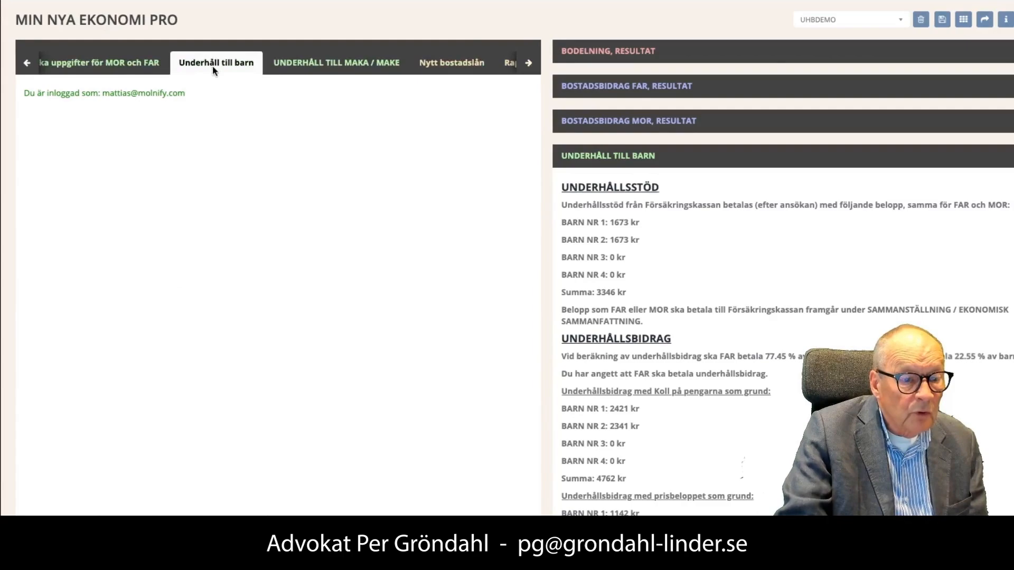
scroll(310, 324, down, 3)
scroll(301, 326, down, 4)
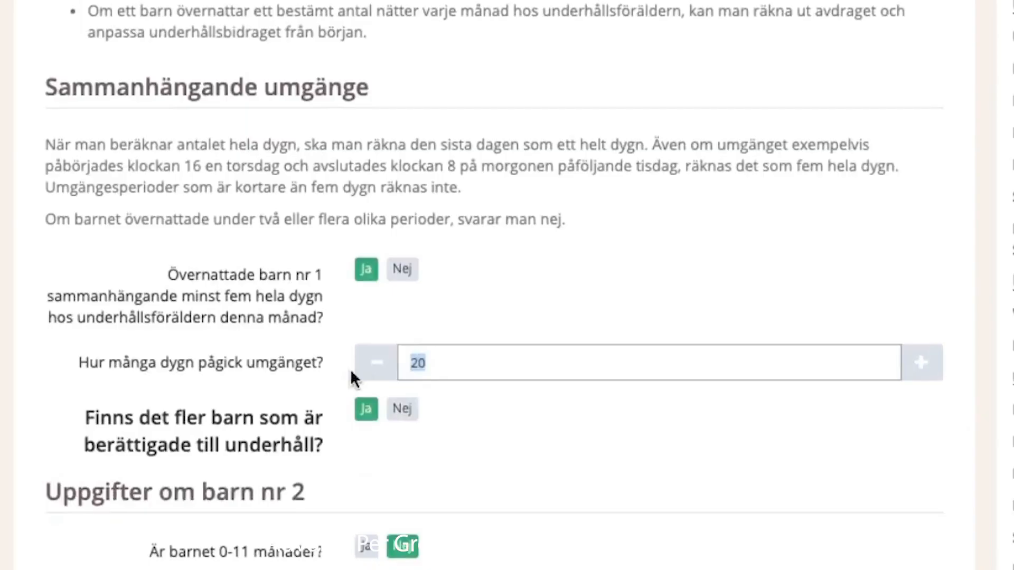
text(8)
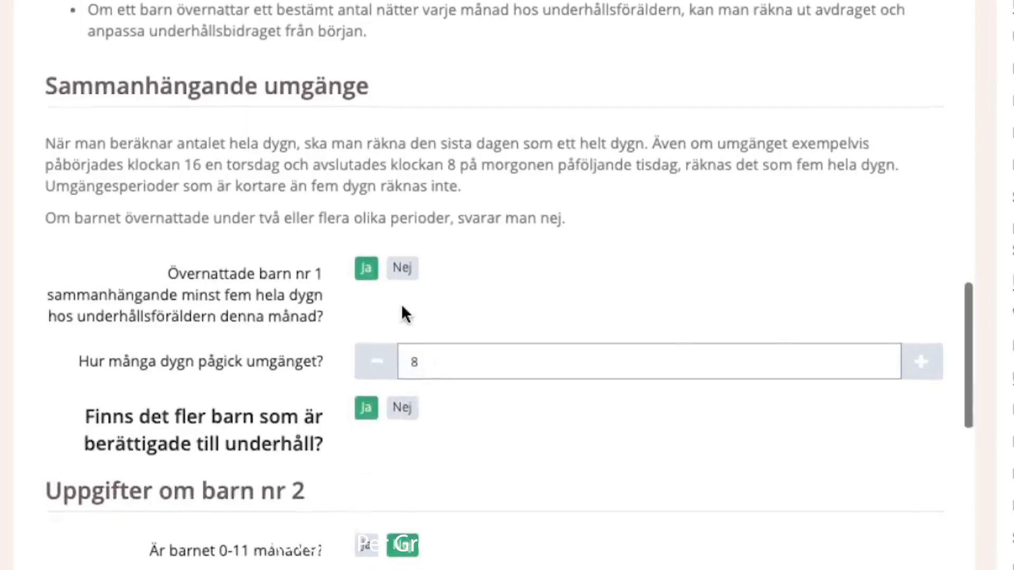
scroll(647, 517, down, 4)
scroll(642, 499, down, 15)
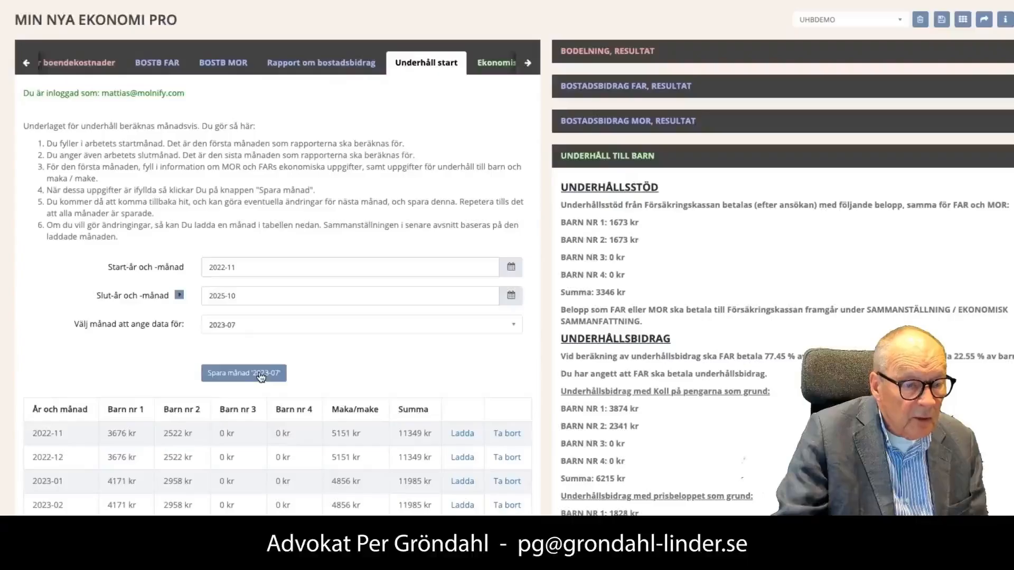
click(261, 372)
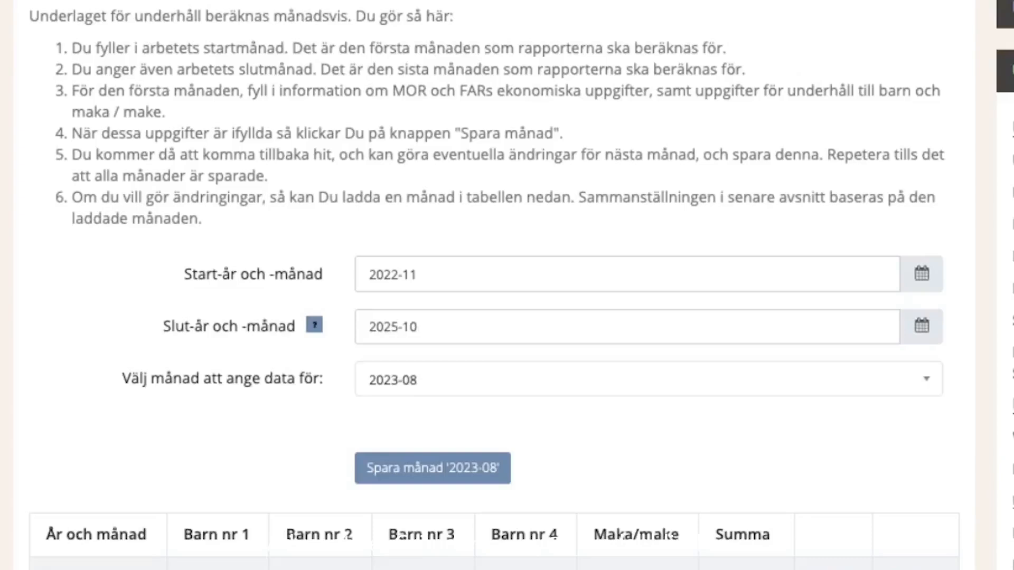
Load the saved month 2022-11 from the summary table and view its economic details for MOR and FAR.
scroll(524, 477, down, 8)
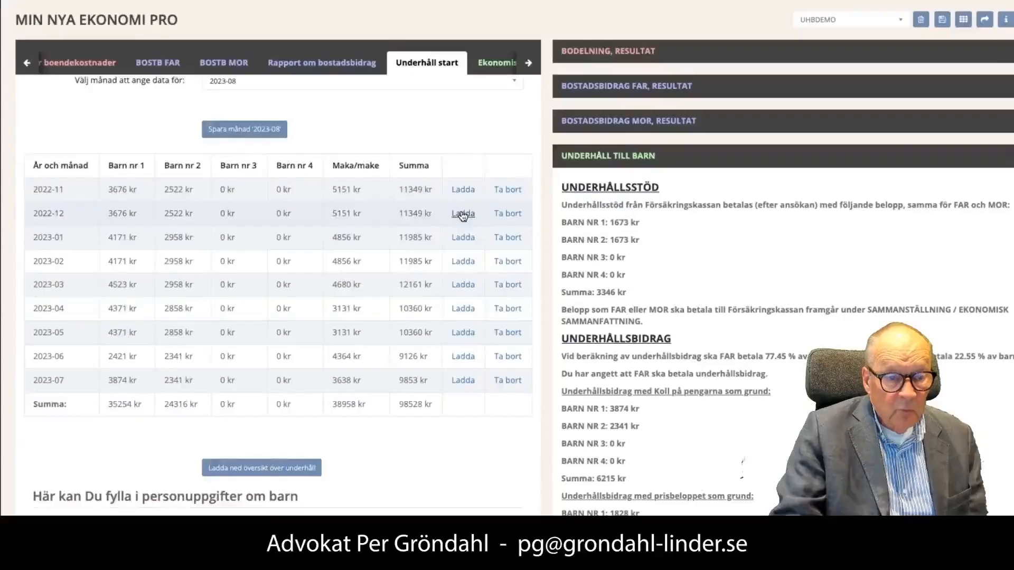
scroll(835, 145, down, 1)
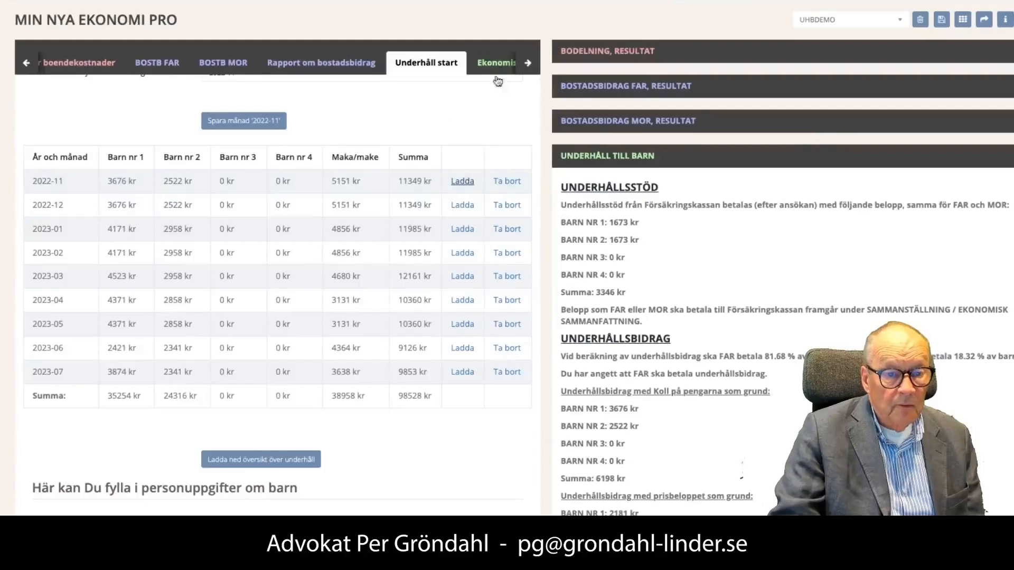
click(844, 139)
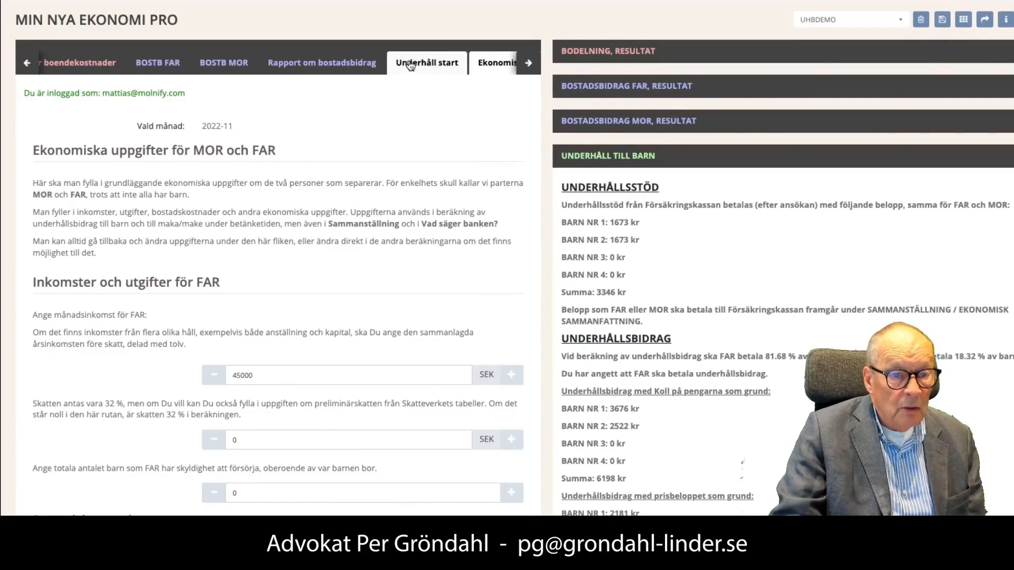
Return to Underhåll start and load the saved case UHB DEMO 4 sept.
click(429, 65)
scroll(455, 369, down, 3)
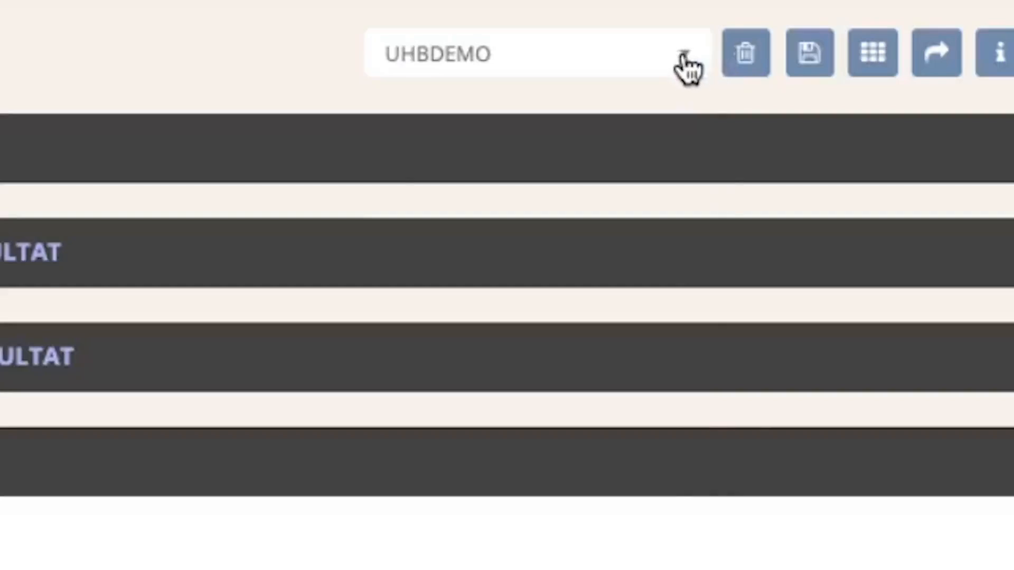
click(898, 20)
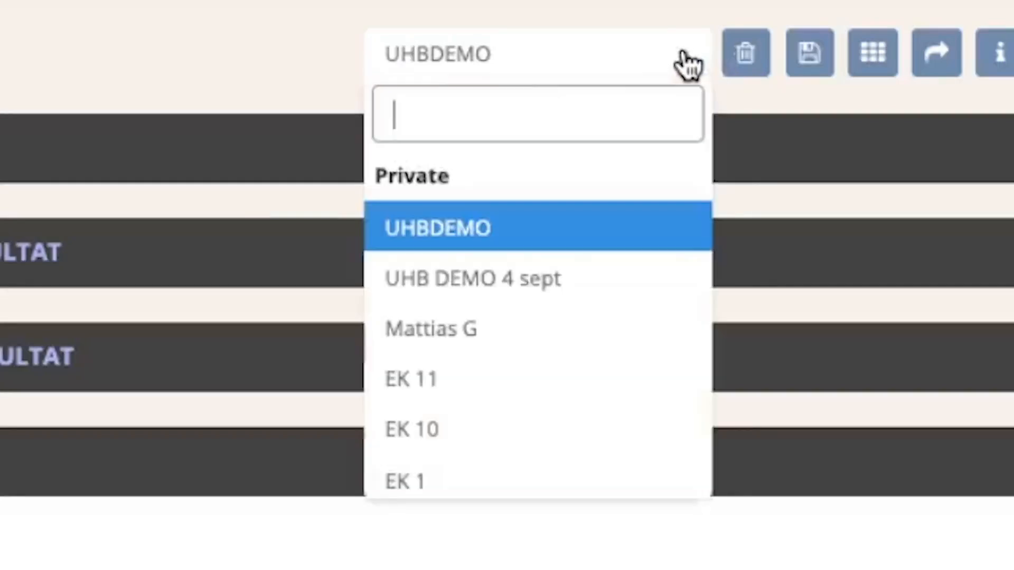
click(527, 276)
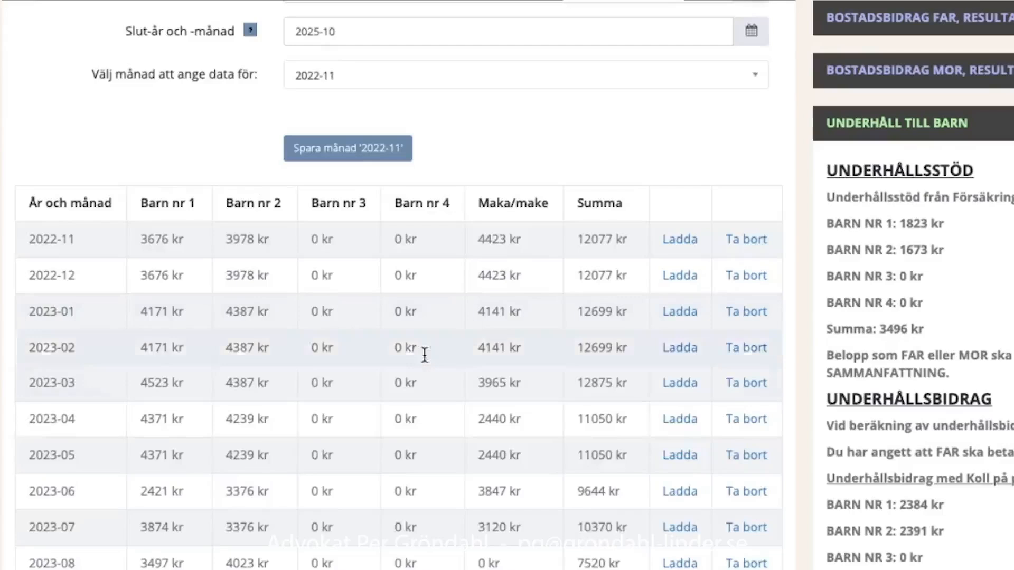
Examine the monthly child and spousal support amounts in the summary table, starting from 2022-11.
scroll(373, 342, down, 2)
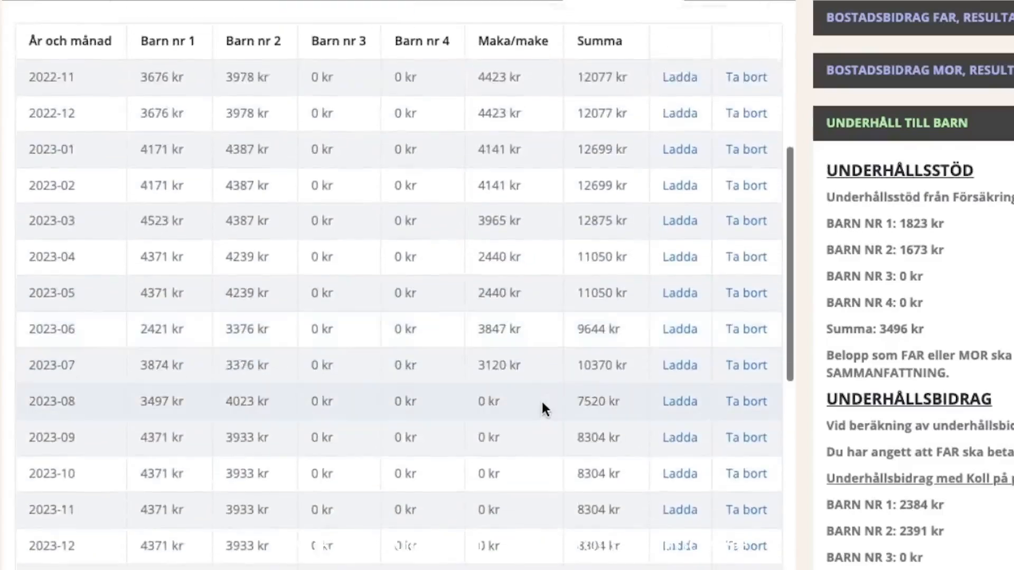
scroll(541, 400, up, 3)
scroll(515, 400, down, 2)
scroll(515, 407, down, 1)
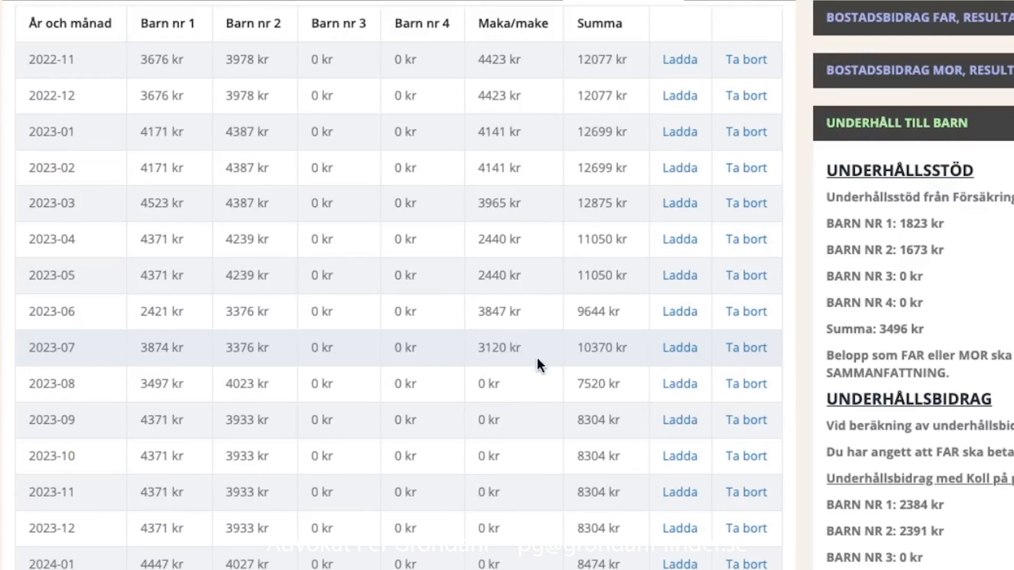
scroll(532, 372, down, 3)
scroll(530, 372, up, 4)
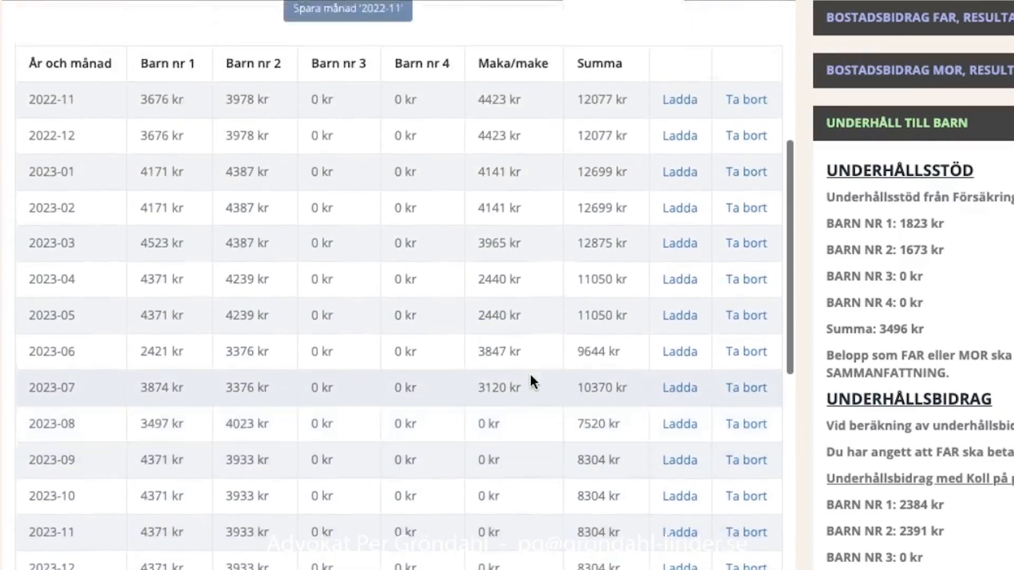
scroll(528, 371, down, 1)
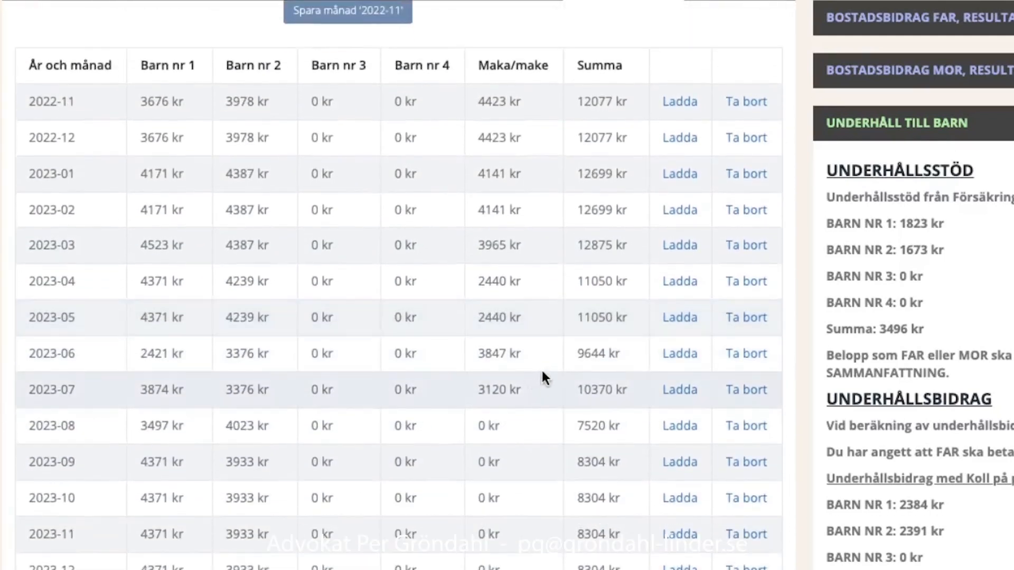
scroll(541, 375, down, 2)
Download the overview report on support for the full period through 2025-10.
scroll(545, 374, down, 10)
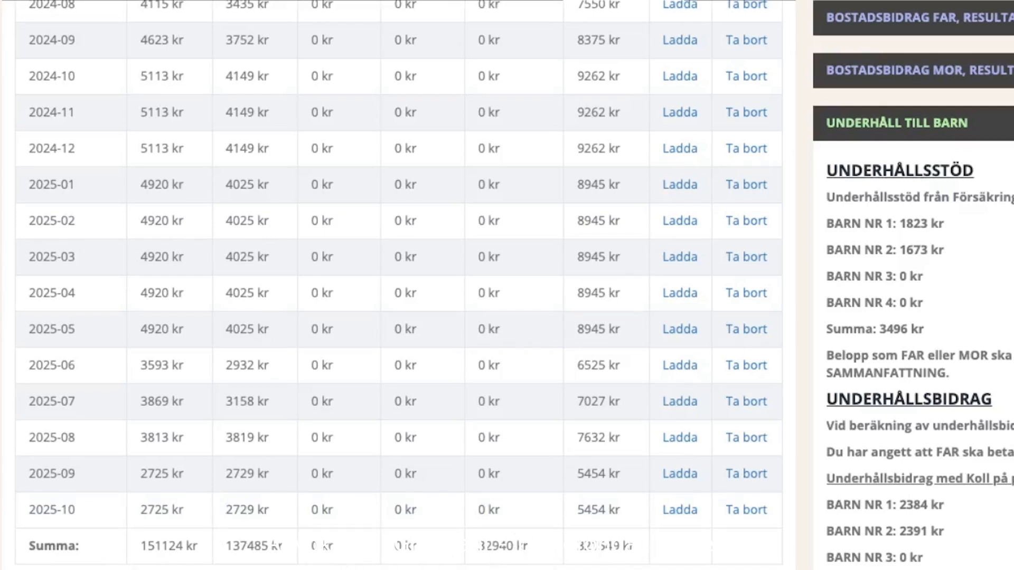
scroll(671, 530, down, 2)
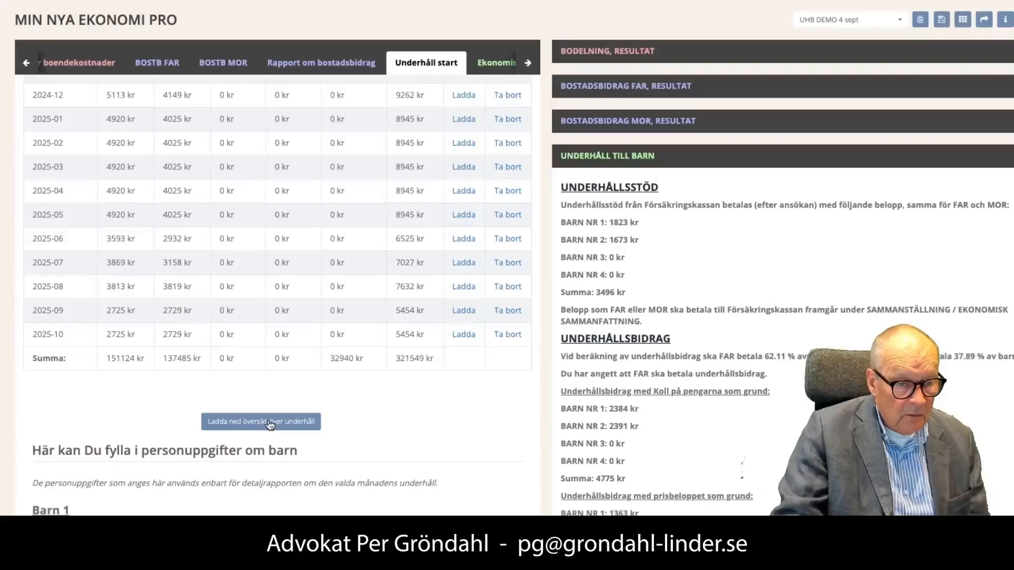
click(415, 483)
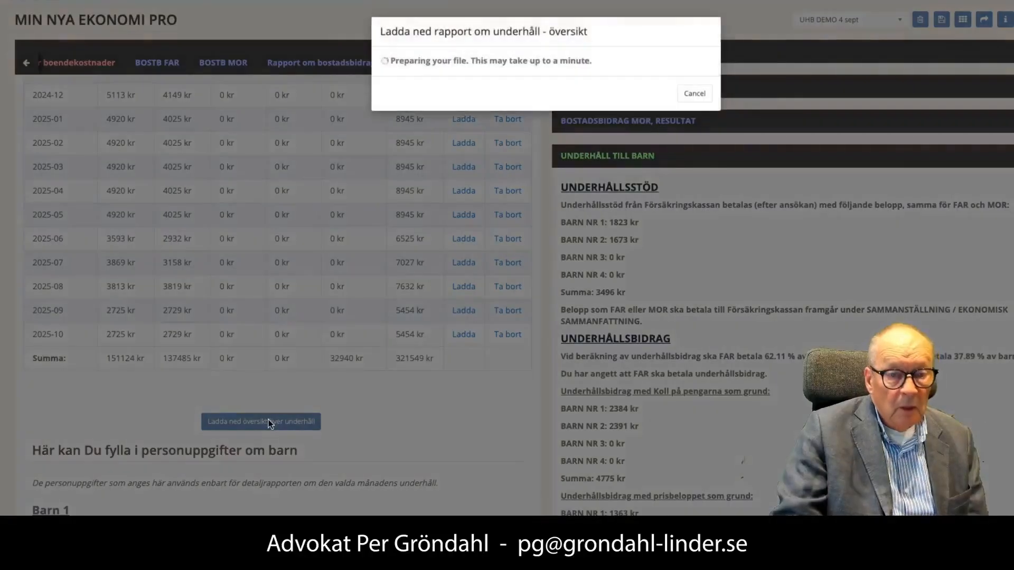